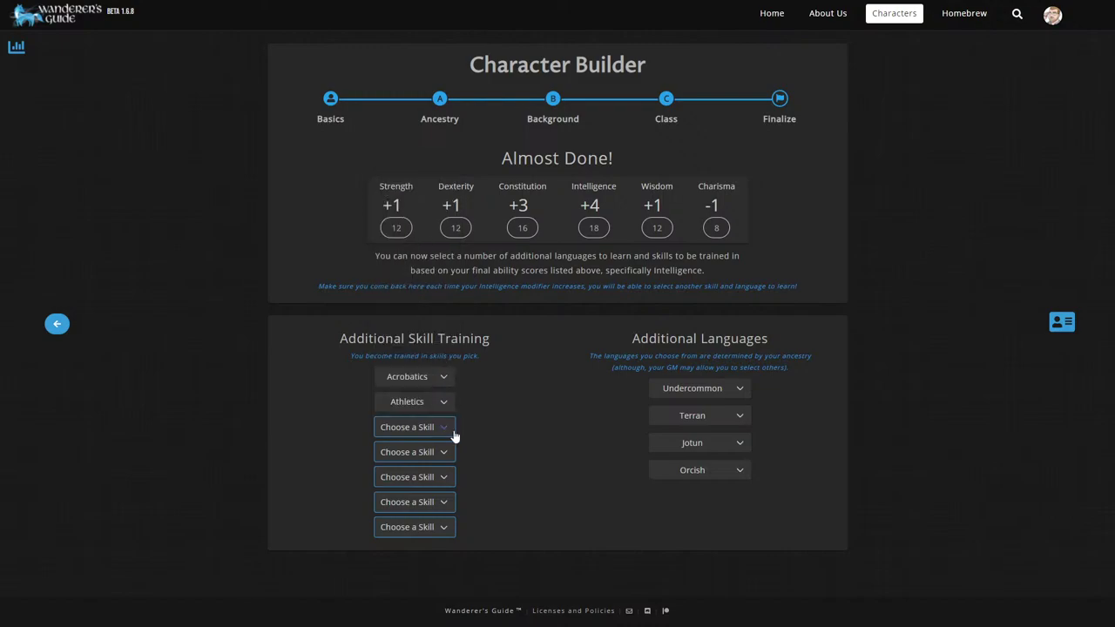
# - Fill the five open additional skill training slots with Survival, Religion, Arcana, Nature and Occultism
pyautogui.click(414, 429)
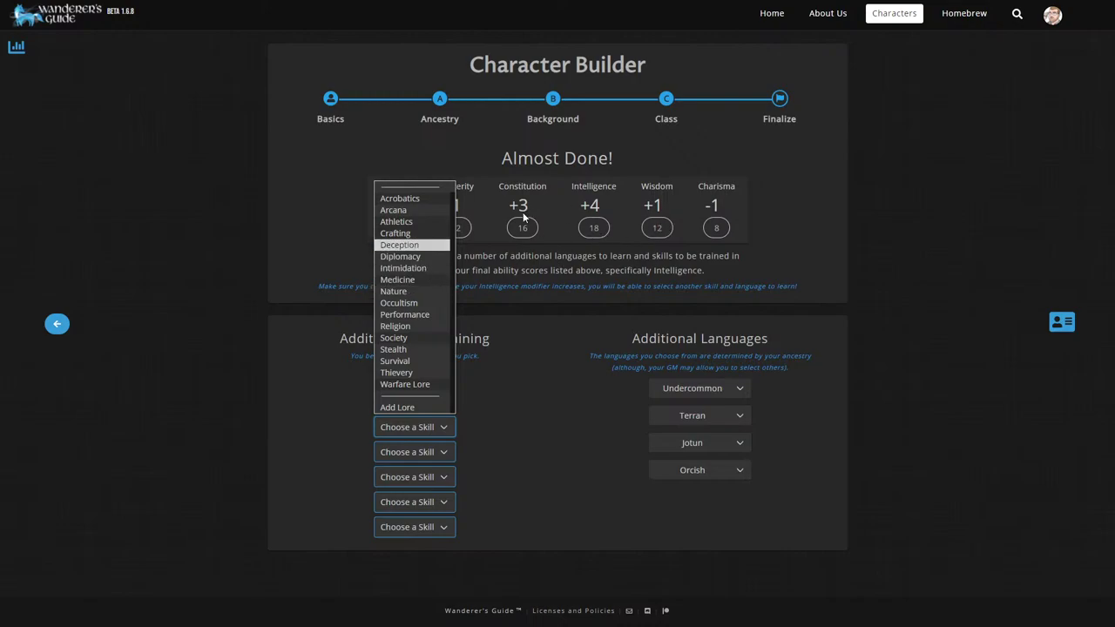
pyautogui.click(420, 367)
pyautogui.click(432, 452)
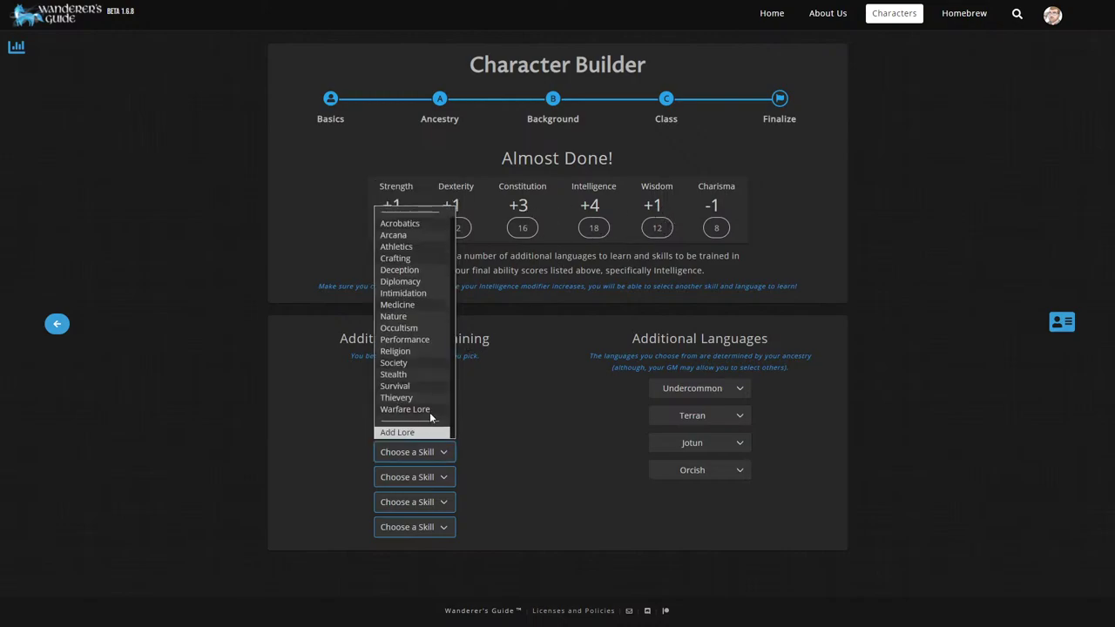
pyautogui.click(423, 351)
pyautogui.click(427, 476)
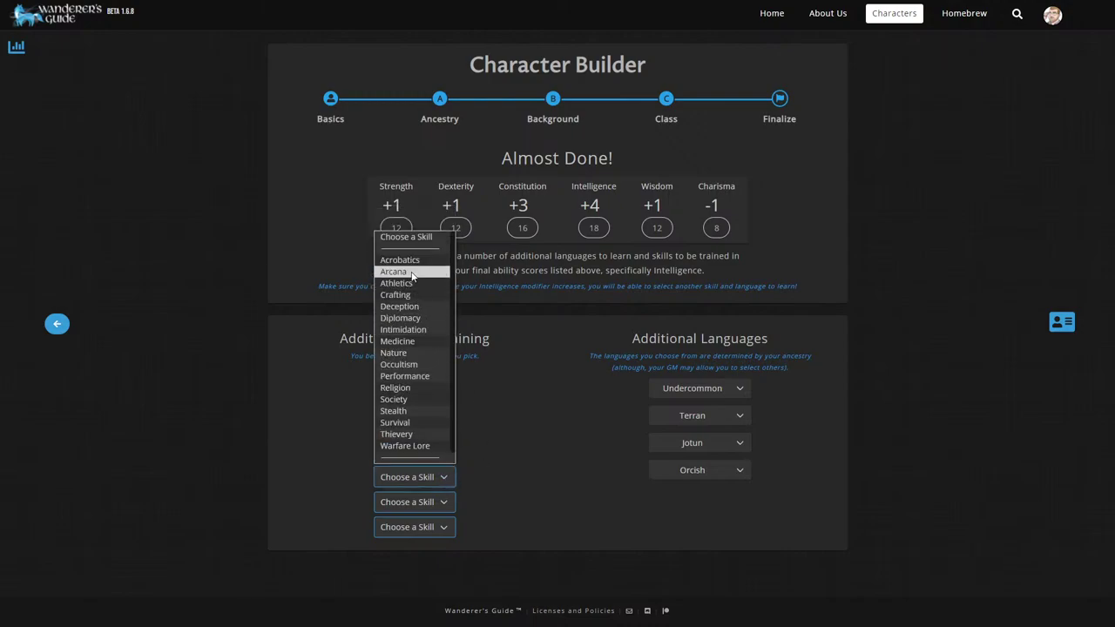
pyautogui.click(412, 272)
pyautogui.click(442, 502)
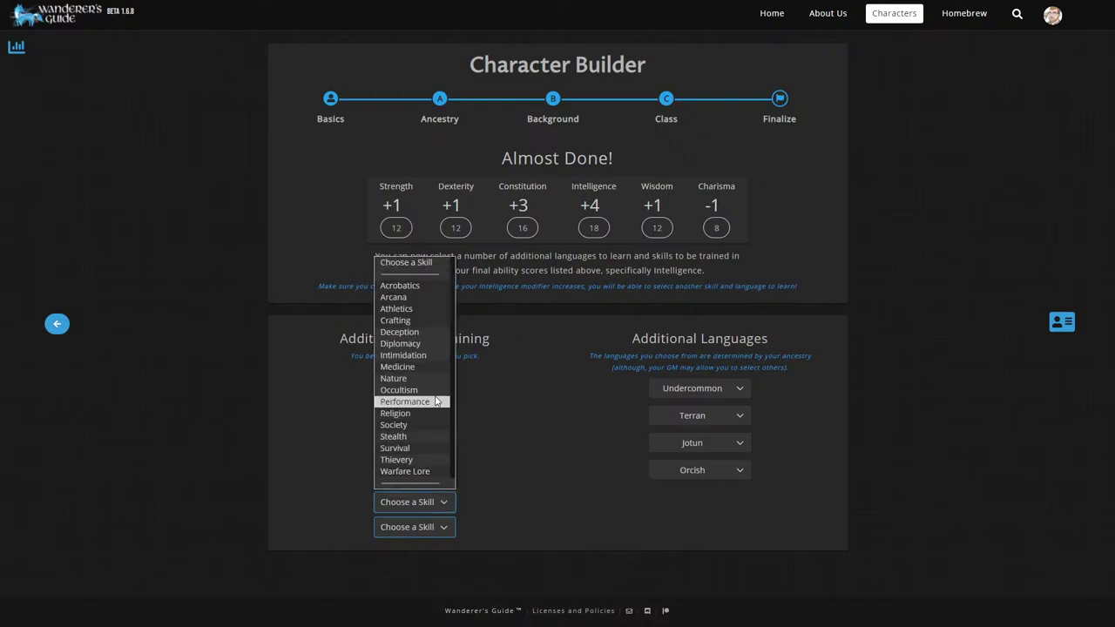
pyautogui.click(415, 392)
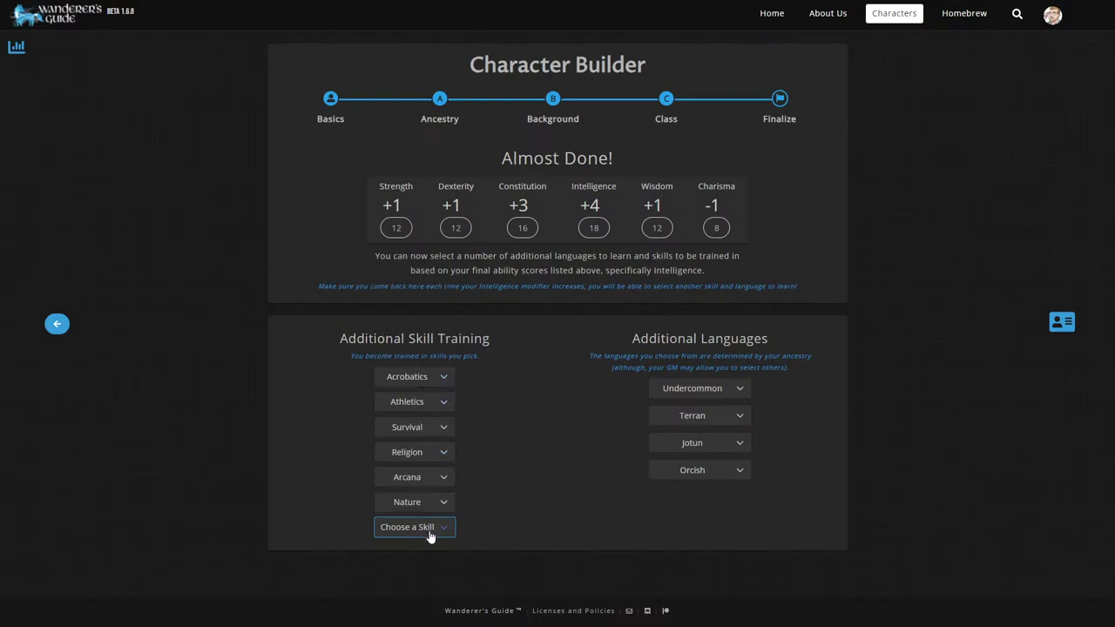
pyautogui.click(426, 533)
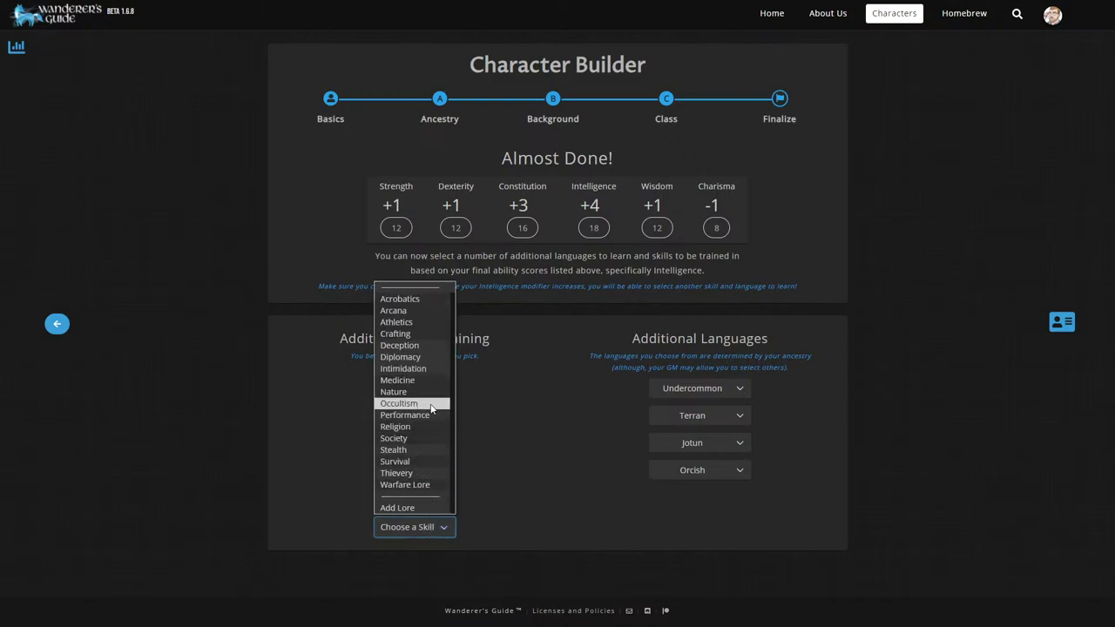
pyautogui.click(432, 405)
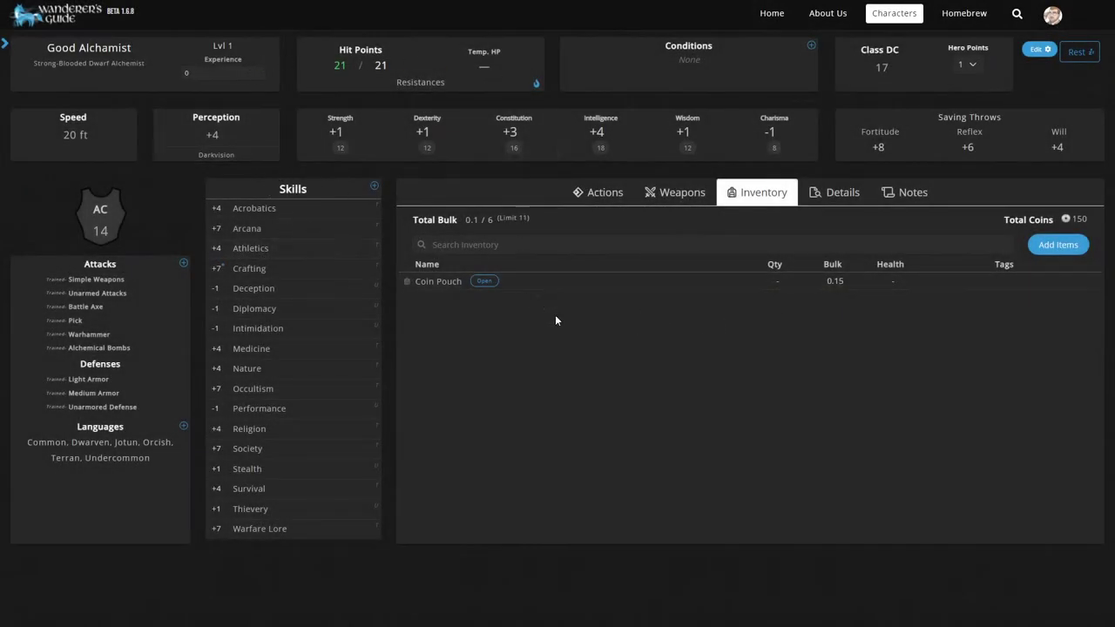
# - Buy an Adventurer's Pack from the Kit category of general items for the character's inventory
pyautogui.click(1076, 250)
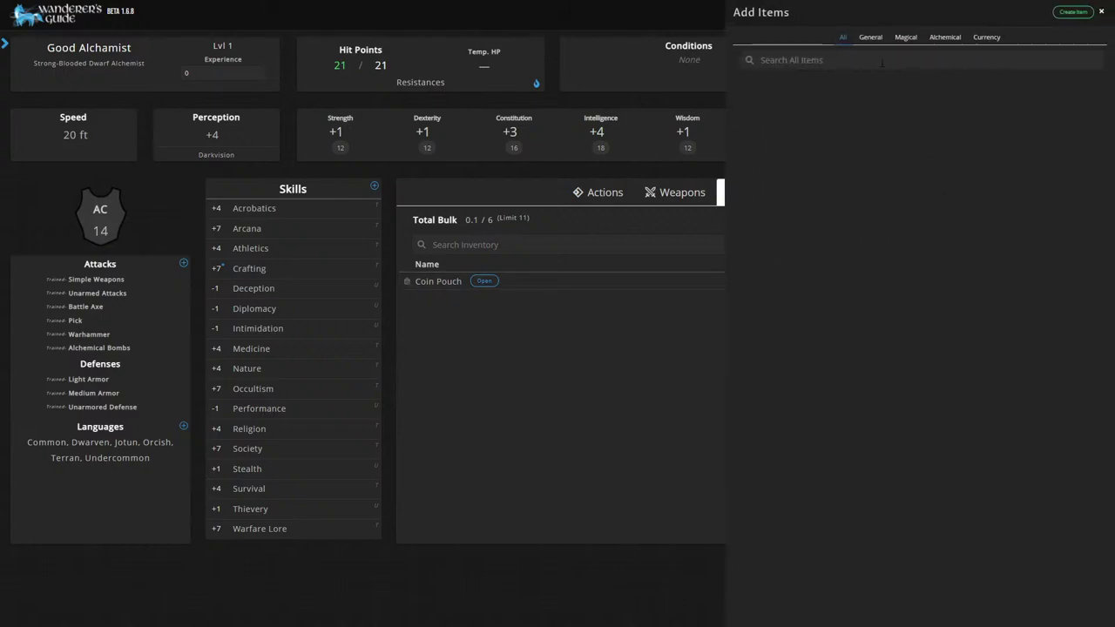
pyautogui.click(871, 37)
pyautogui.click(1046, 59)
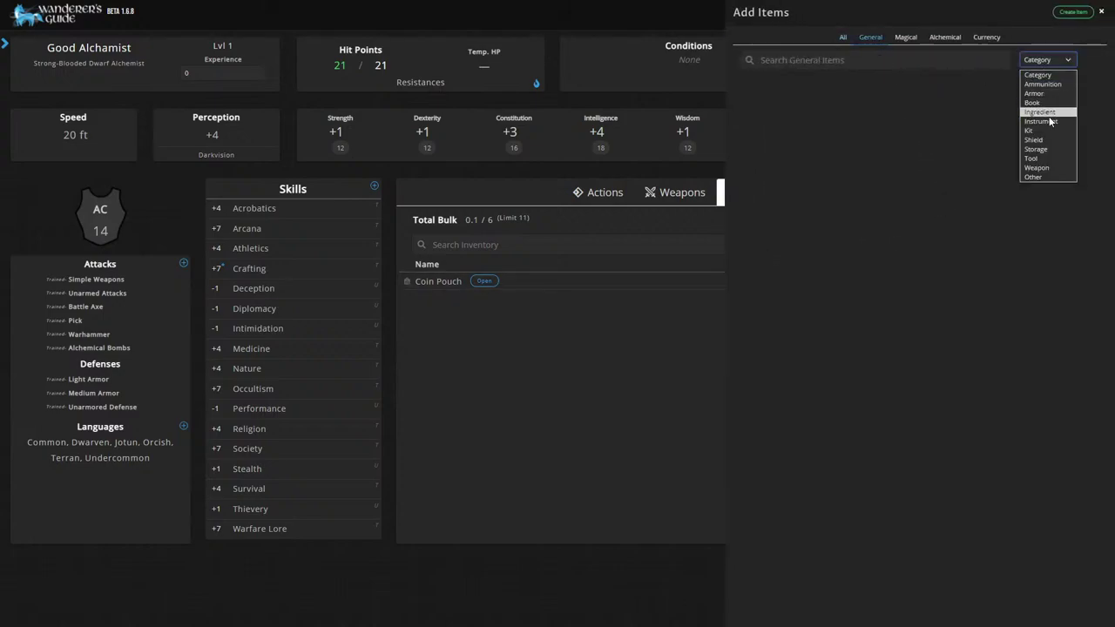
pyautogui.click(1023, 139)
pyautogui.click(1036, 83)
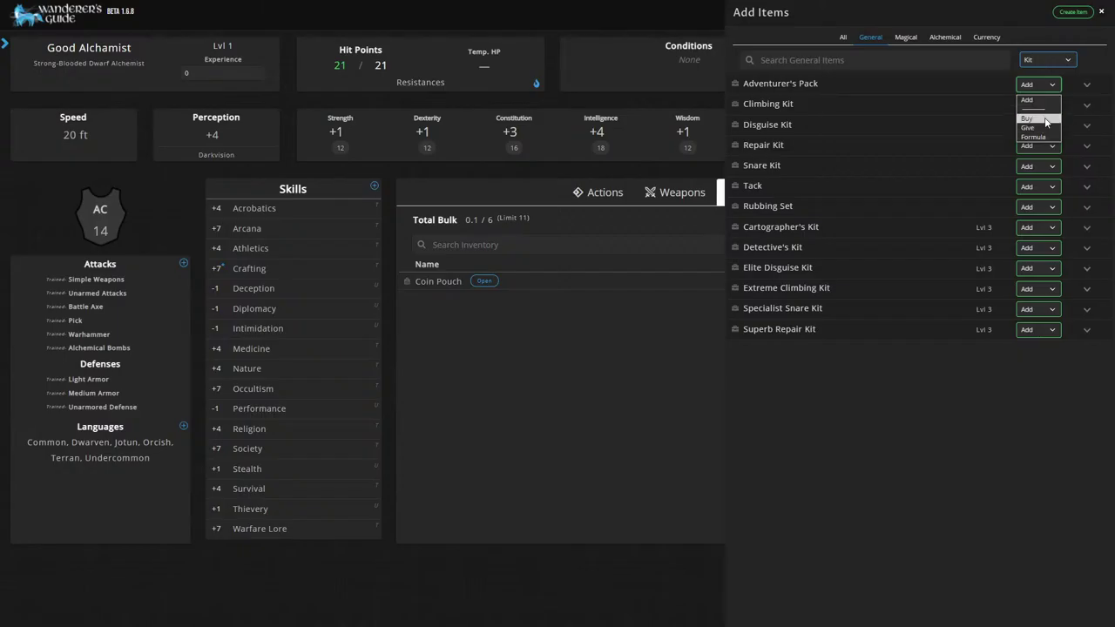
pyautogui.click(1038, 122)
pyautogui.click(570, 356)
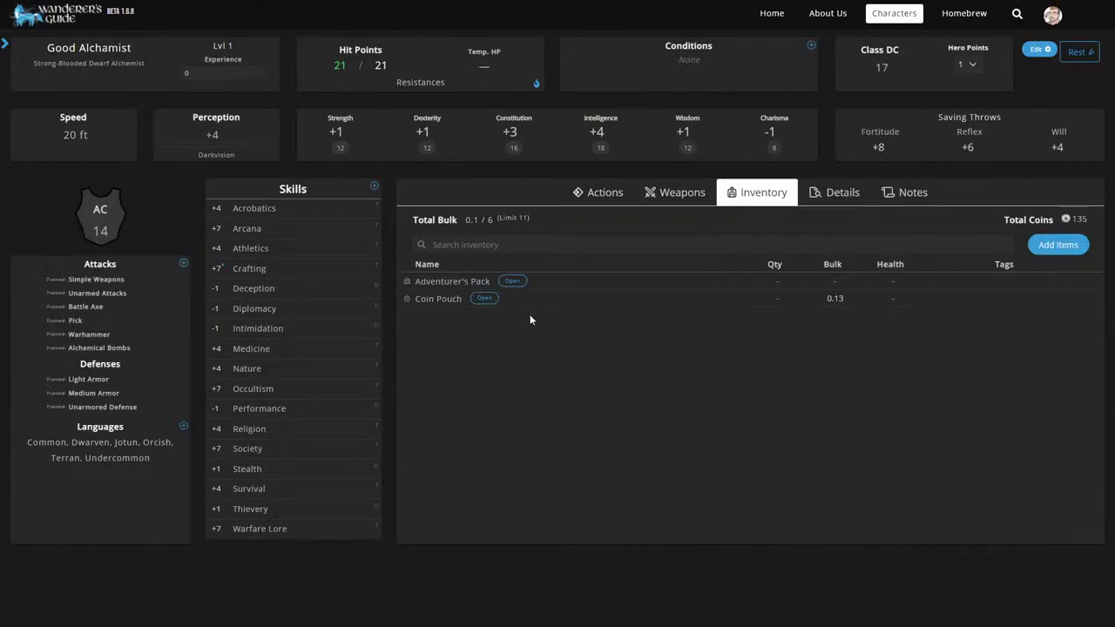
# - Move one Belt Pouch out of the Adventurer's Pack to Unstored
pyautogui.click(557, 281)
pyautogui.click(490, 336)
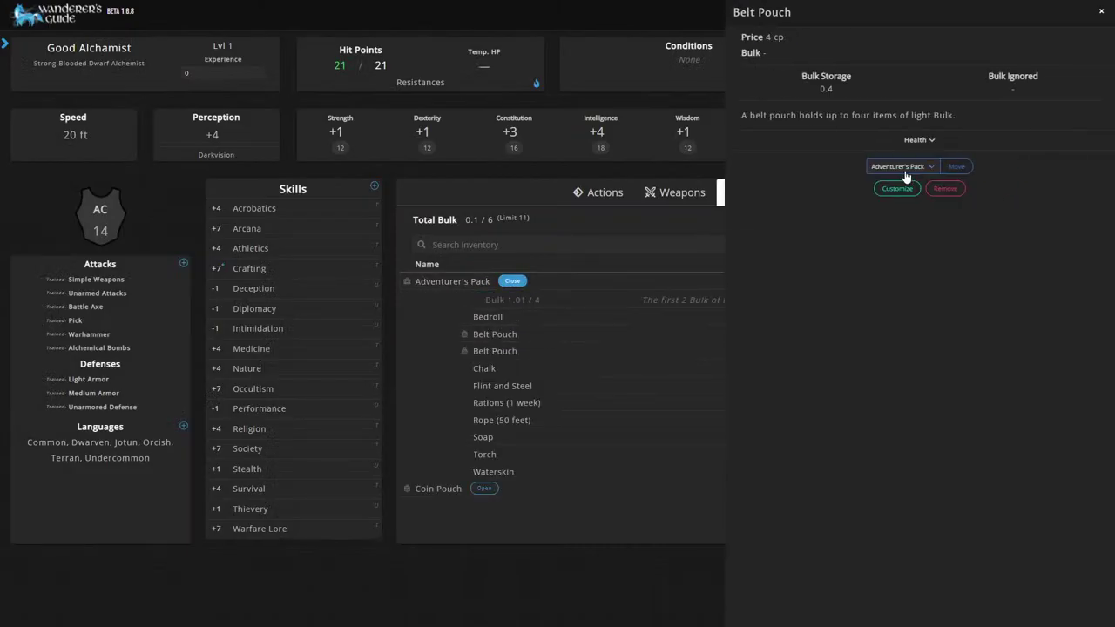
pyautogui.click(901, 167)
pyautogui.click(909, 182)
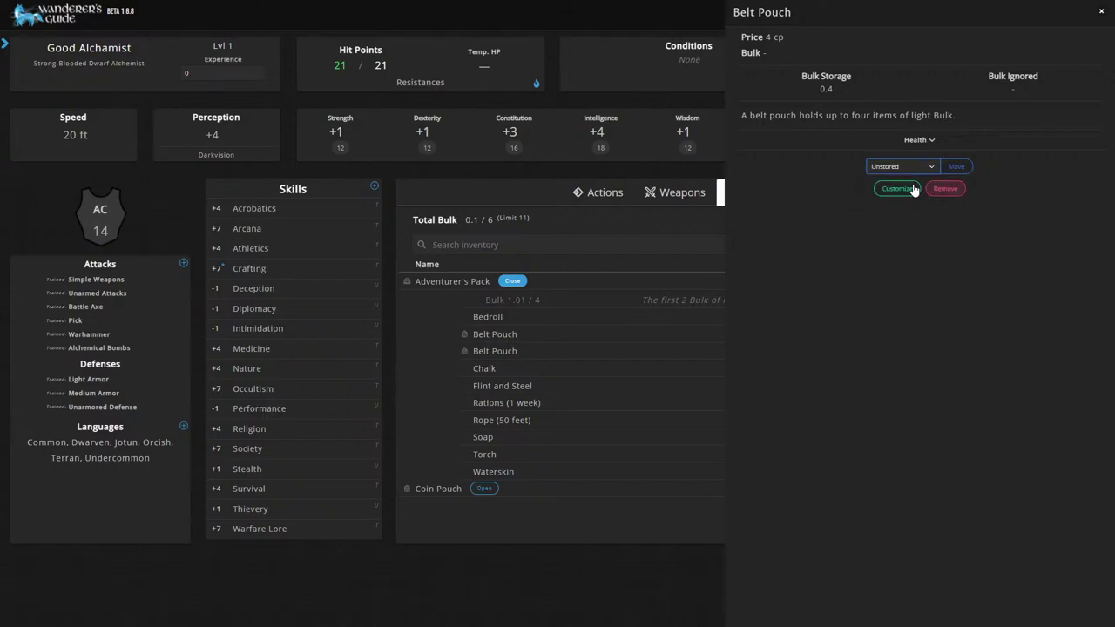
pyautogui.click(955, 166)
# - Move the remaining Belt Pouch from the Adventurer's Pack into the unstored Belt Pouch
pyautogui.click(535, 351)
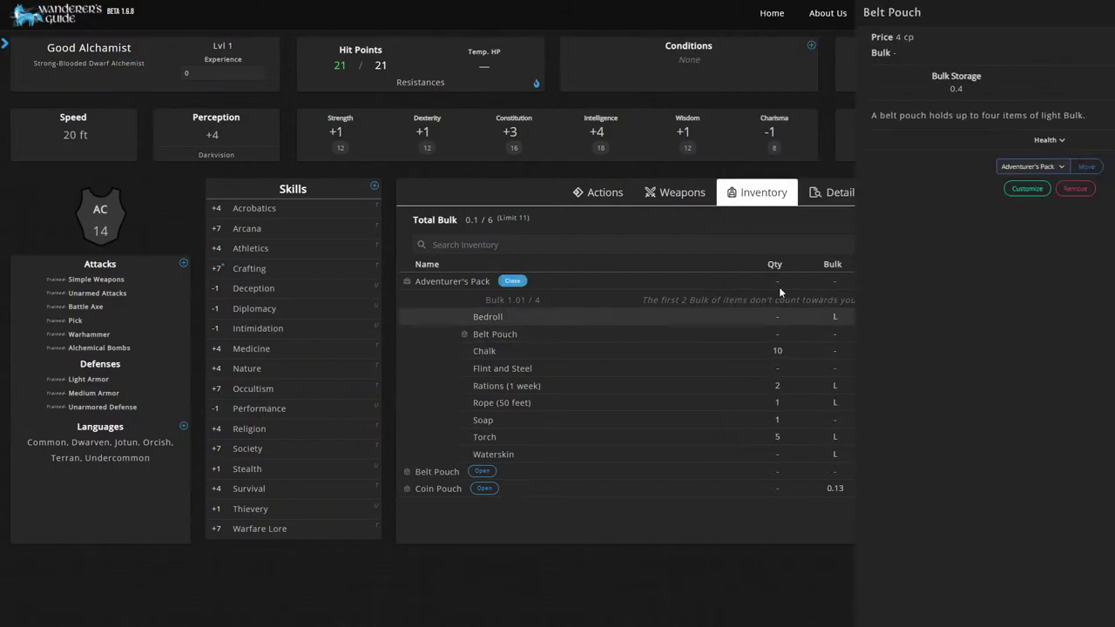
pyautogui.click(906, 171)
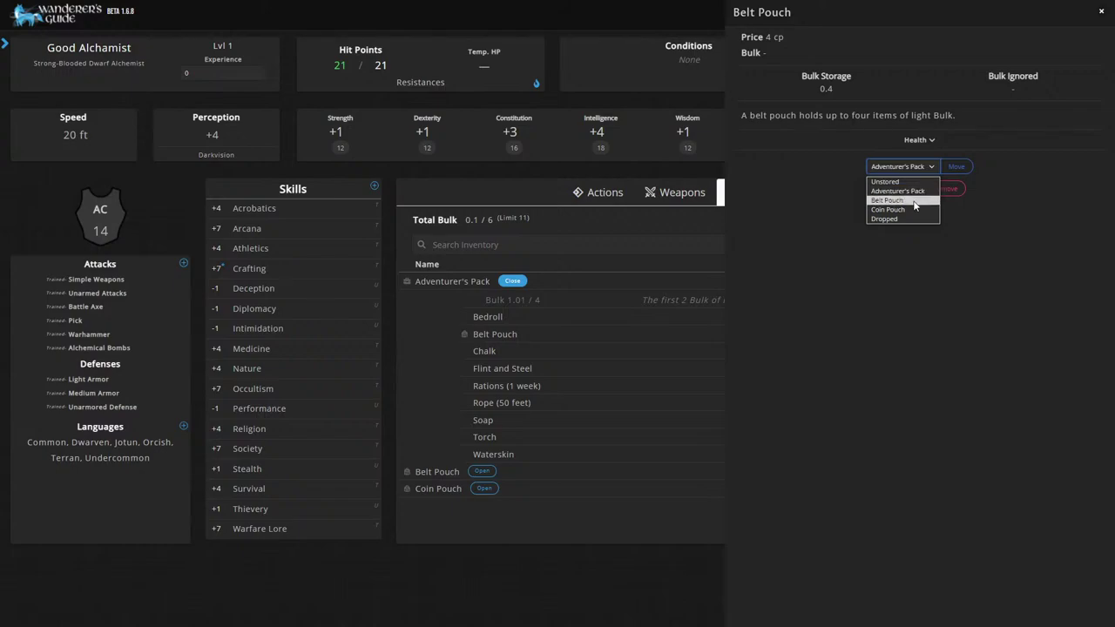
pyautogui.click(906, 198)
pyautogui.click(957, 167)
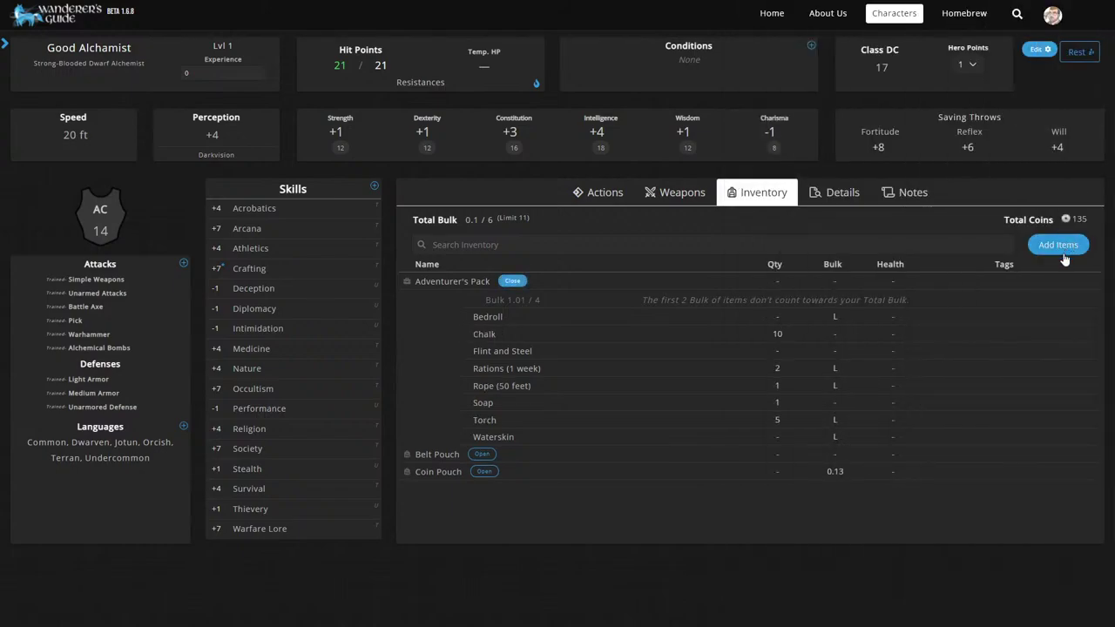
# - Move the nested Belt Pouch to Unstored and collapse the expanded containers in the inventory
pyautogui.click(431, 455)
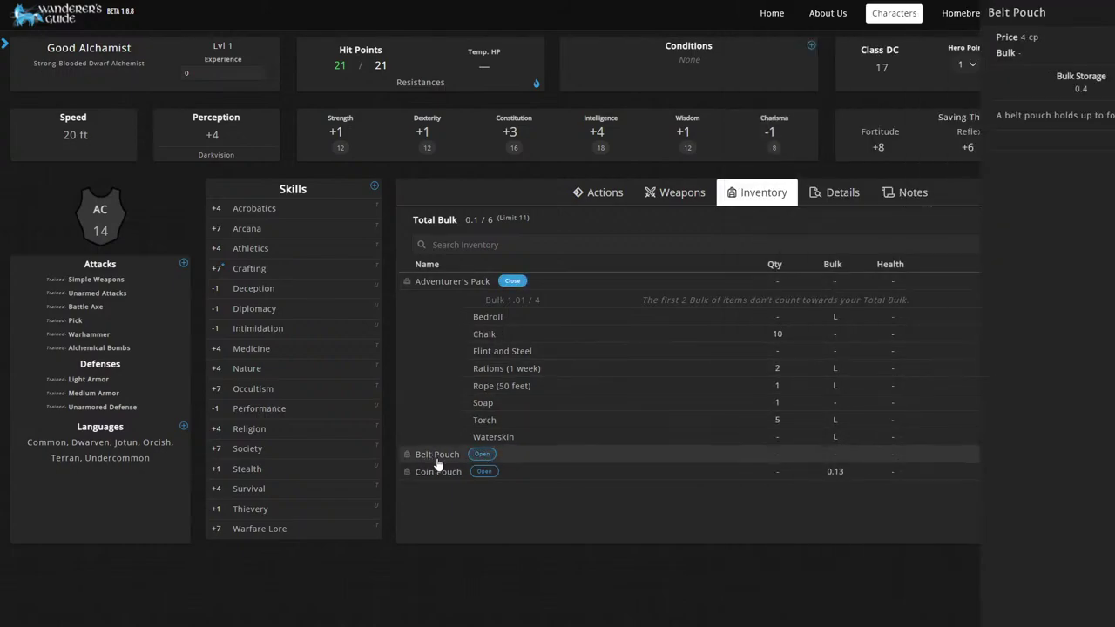
pyautogui.click(483, 454)
pyautogui.click(496, 490)
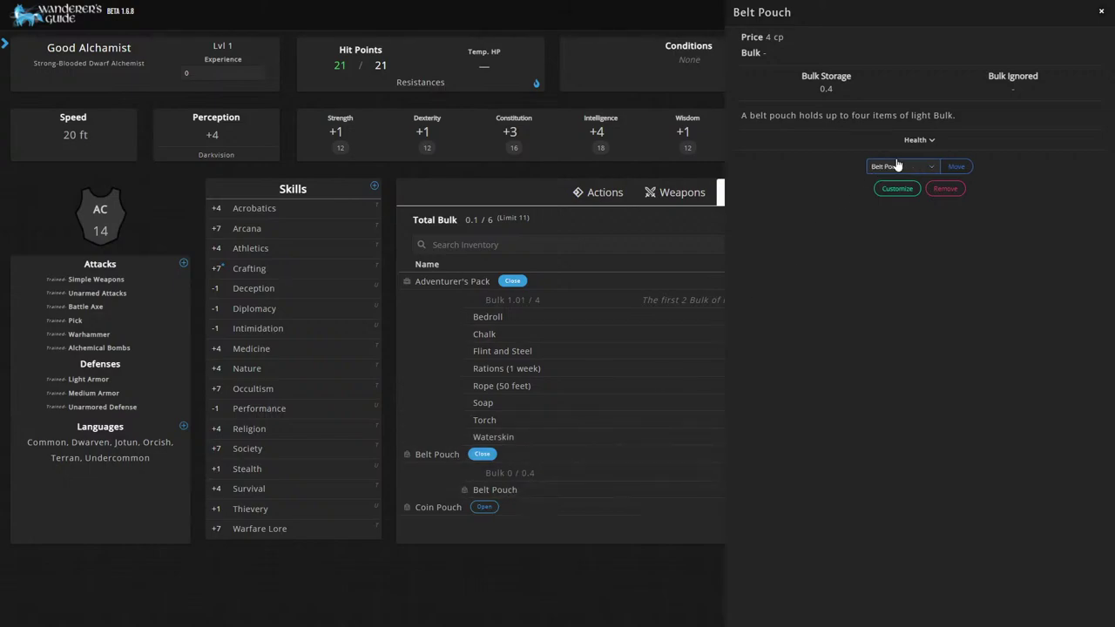
pyautogui.click(900, 167)
pyautogui.click(885, 181)
pyautogui.click(957, 166)
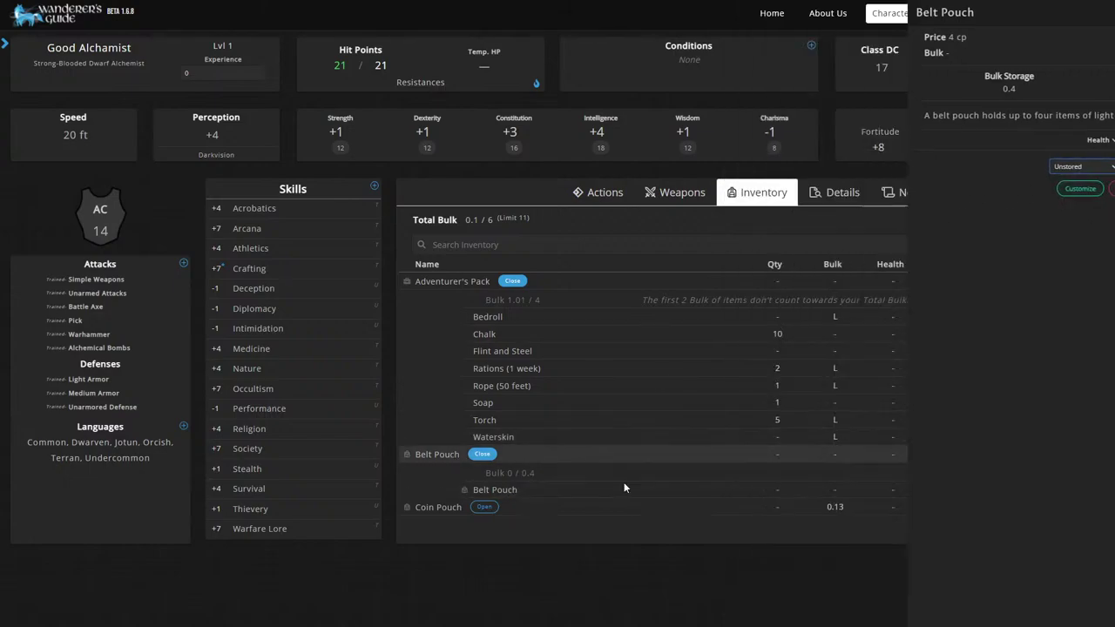
pyautogui.click(513, 280)
pyautogui.click(482, 298)
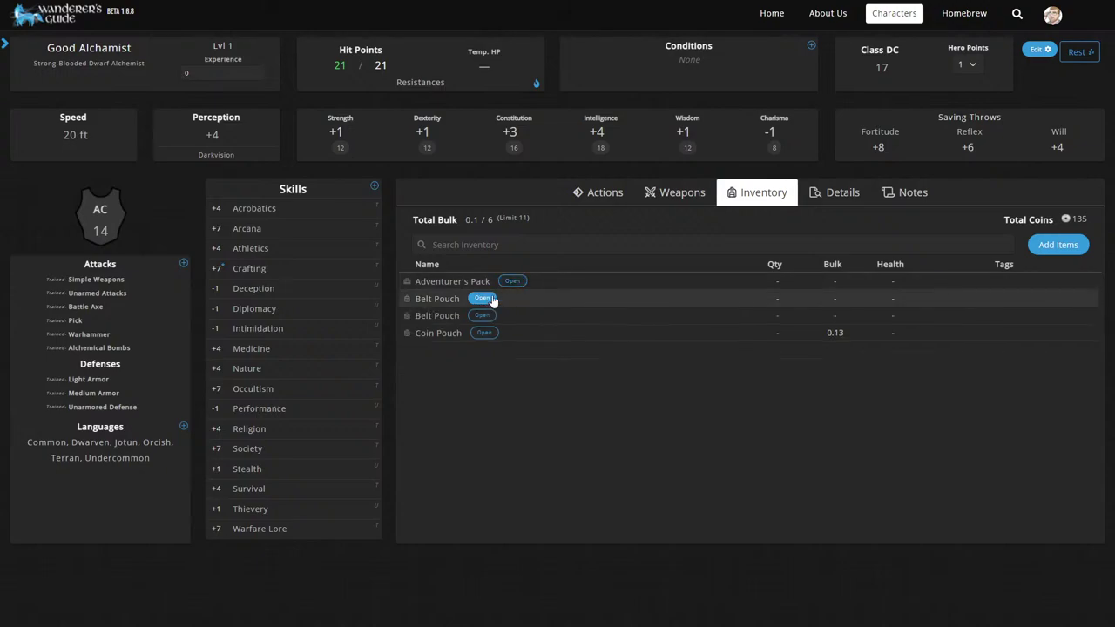
# - Give the character a Formula Book from the Book category of general items
pyautogui.click(1058, 245)
pyautogui.click(870, 36)
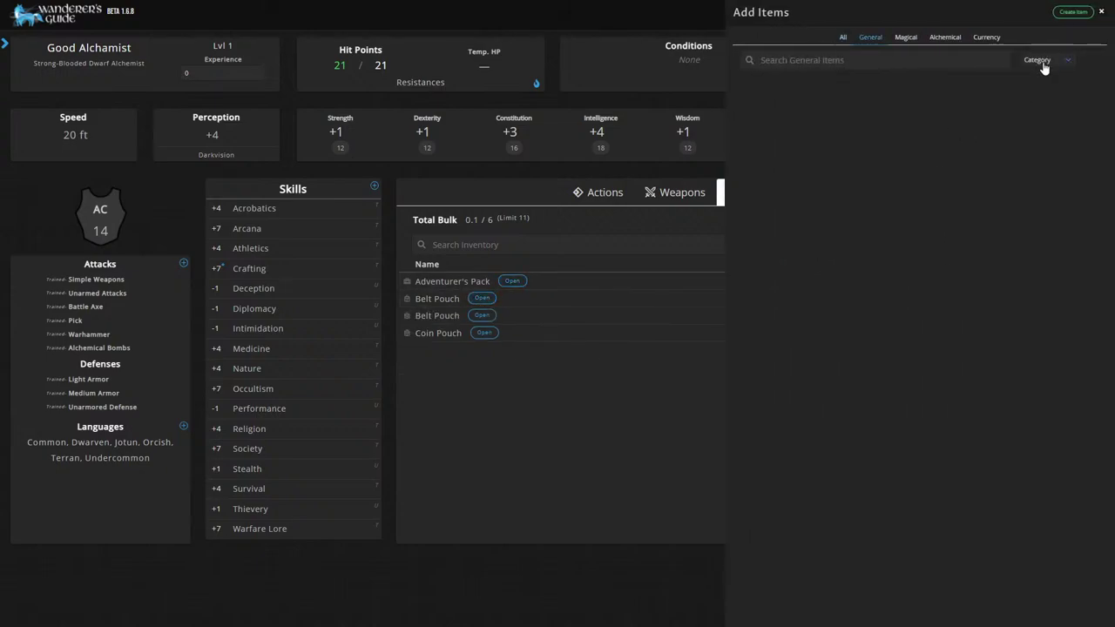
pyautogui.click(1046, 59)
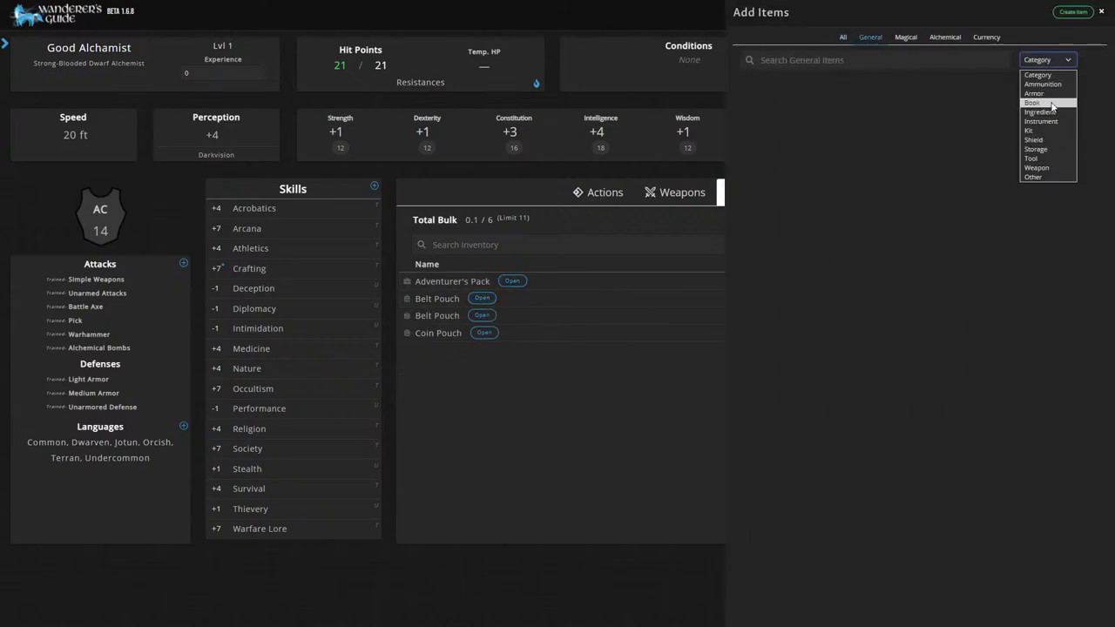
pyautogui.click(1045, 103)
pyautogui.click(1038, 105)
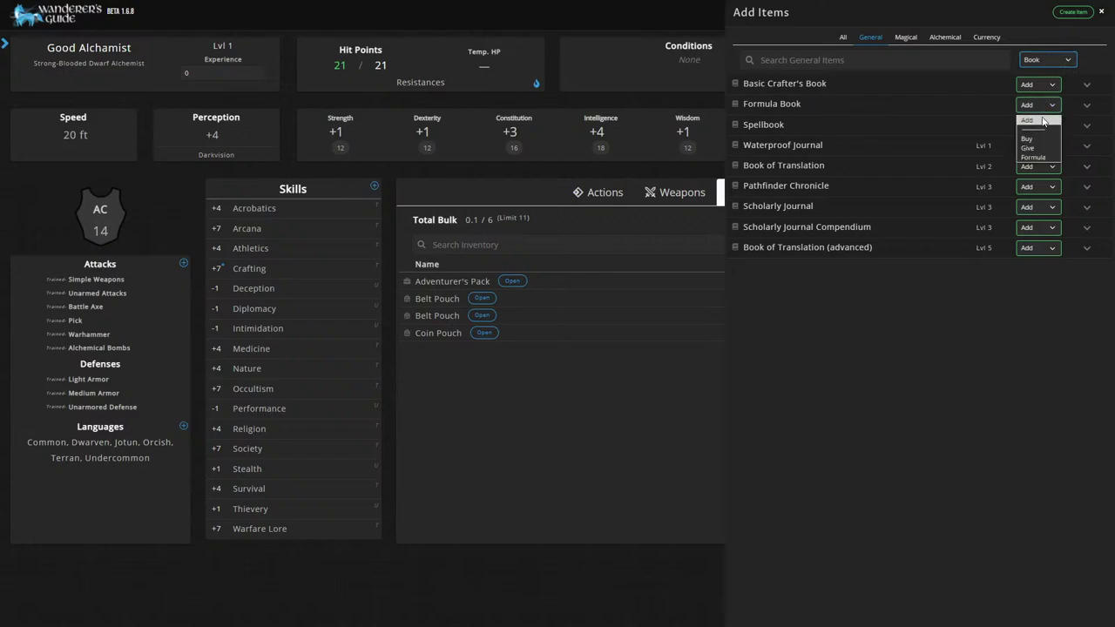
pyautogui.click(1037, 155)
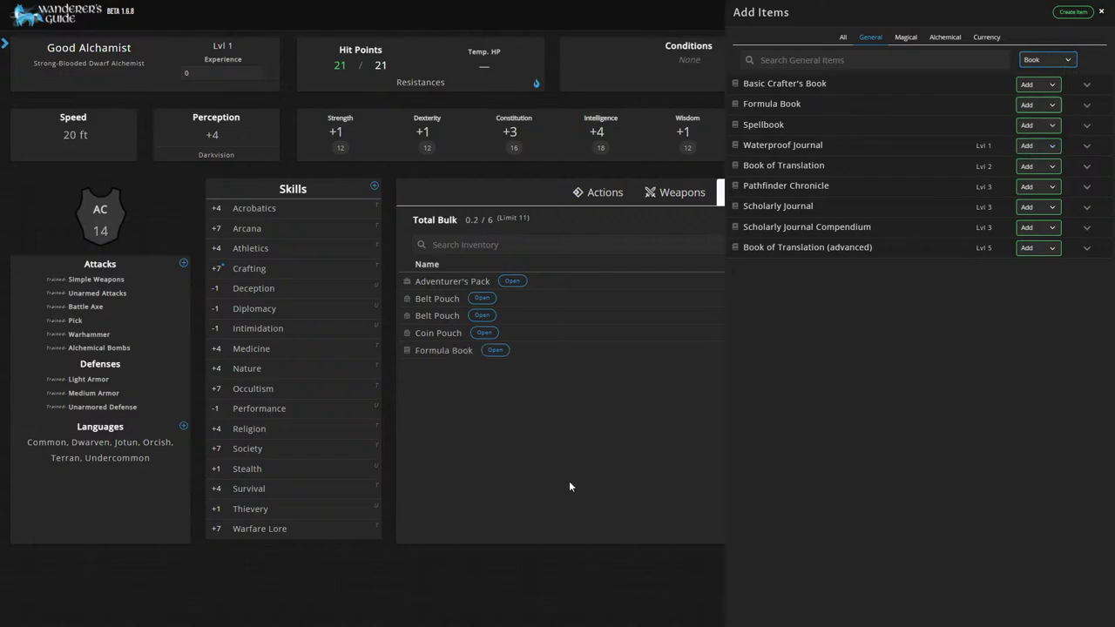
# - Give the character a Clan Dagger from the Weapon category of general items
pyautogui.click(1037, 63)
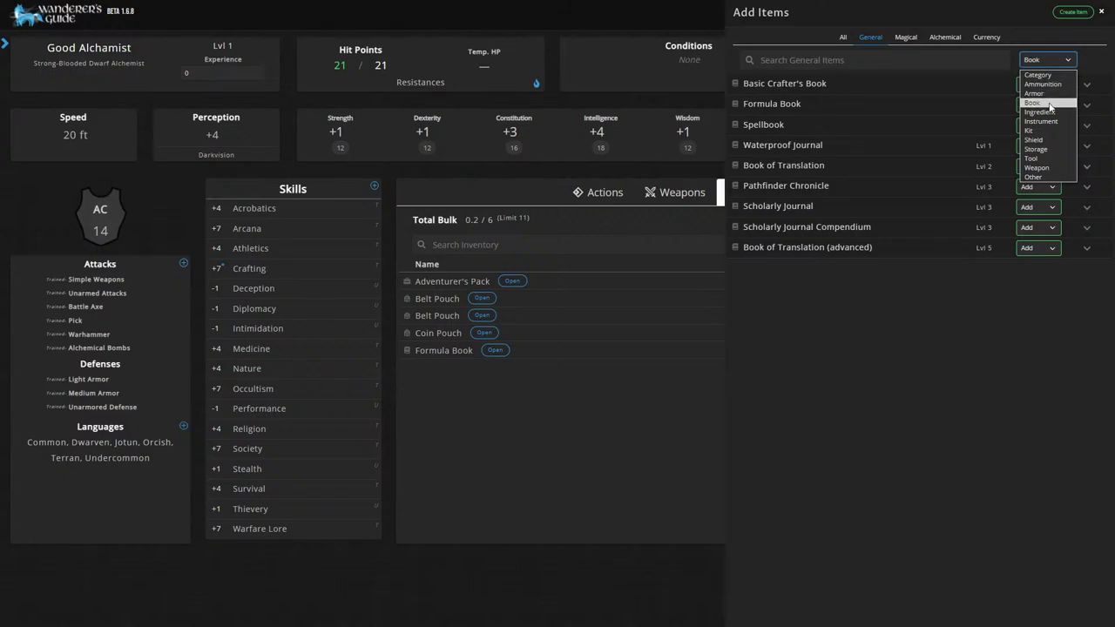
pyautogui.click(862, 297)
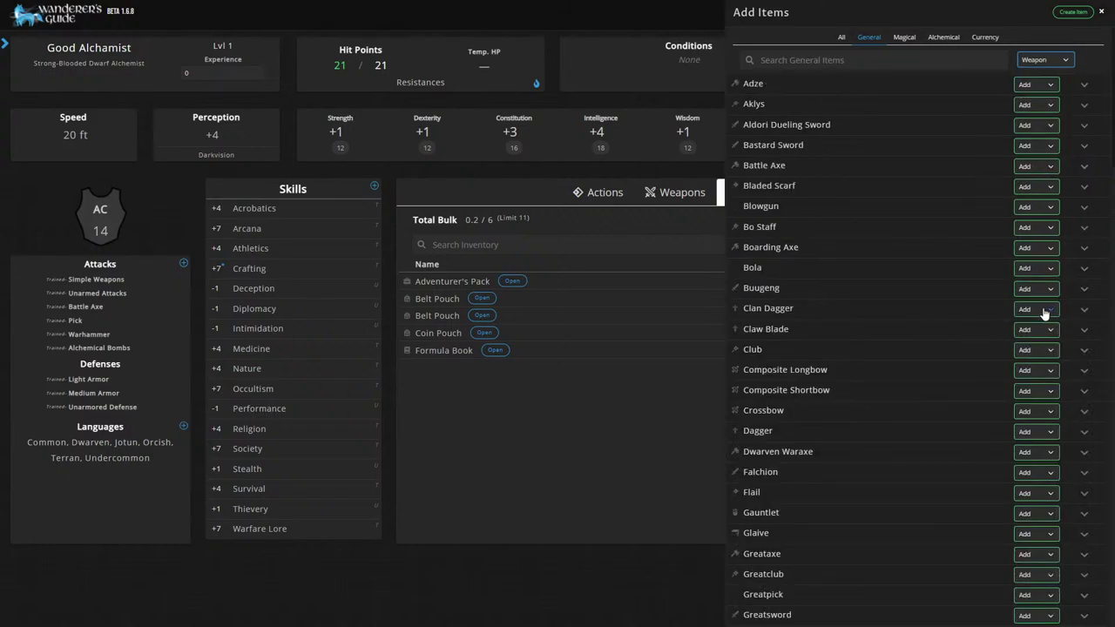
pyautogui.click(1044, 310)
pyautogui.click(1026, 352)
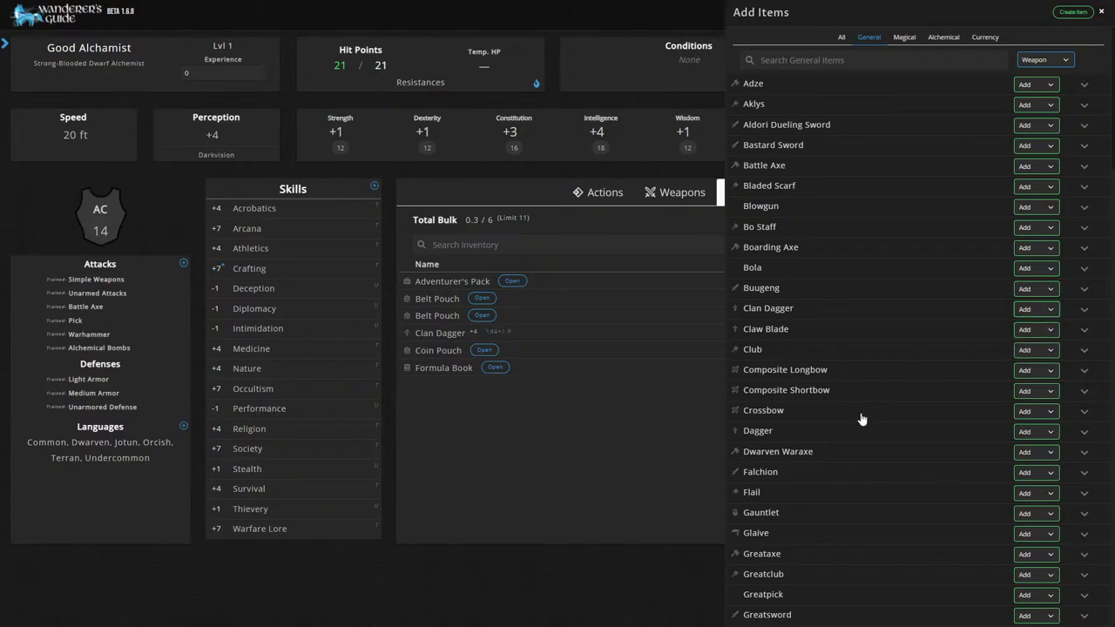
# - Search the general items for "war", buy a Warhammer and return to the inventory
pyautogui.click(799, 62)
pyautogui.write('war')
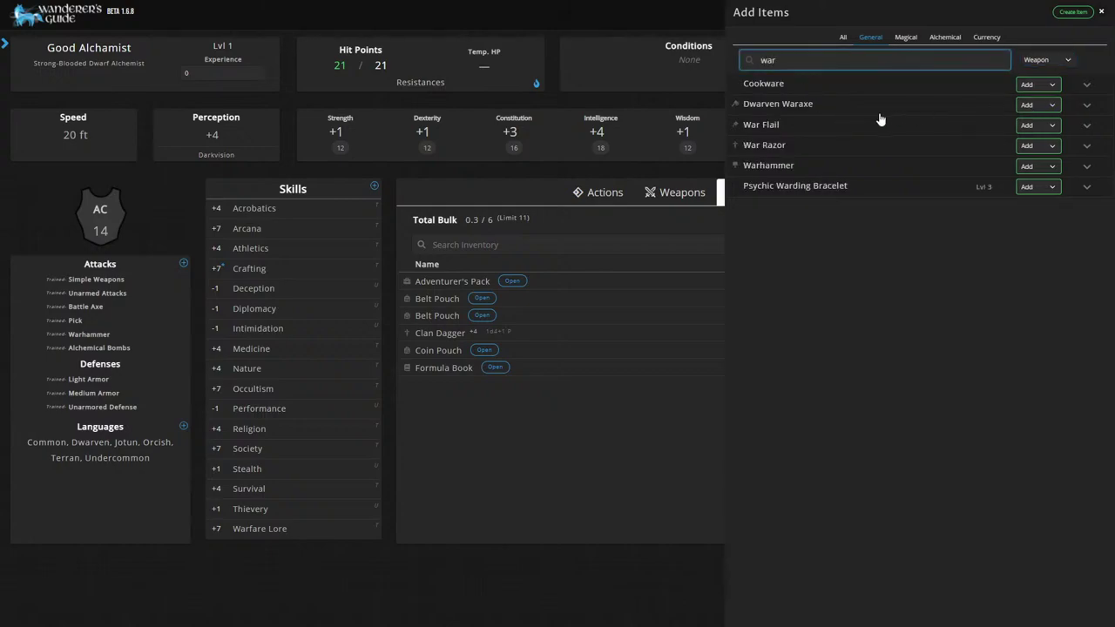
pyautogui.click(1038, 166)
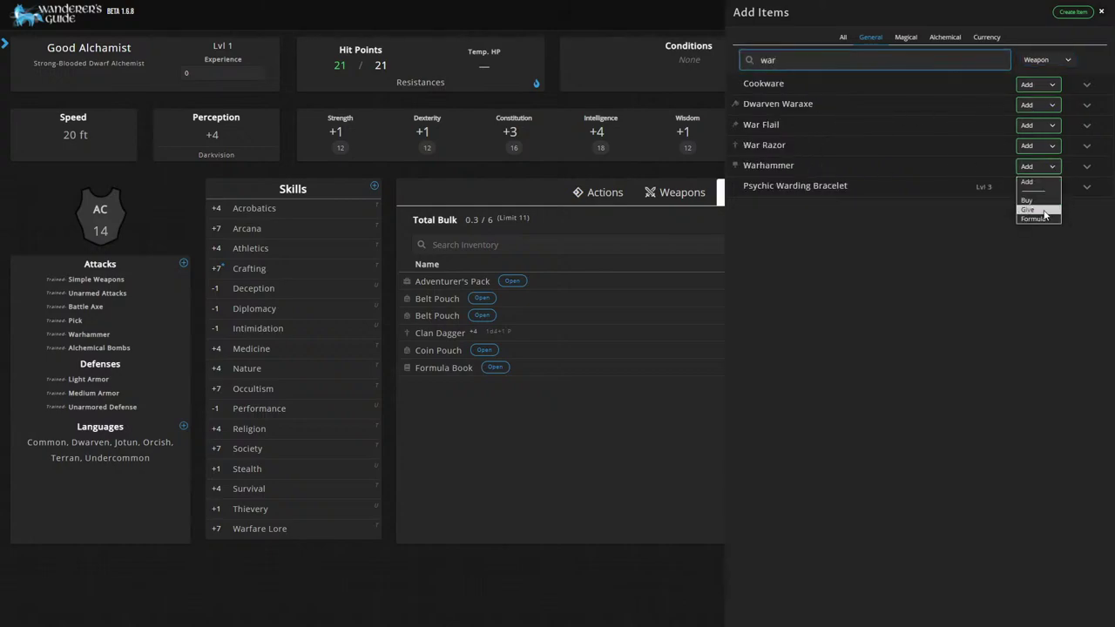
pyautogui.click(1047, 206)
pyautogui.click(571, 366)
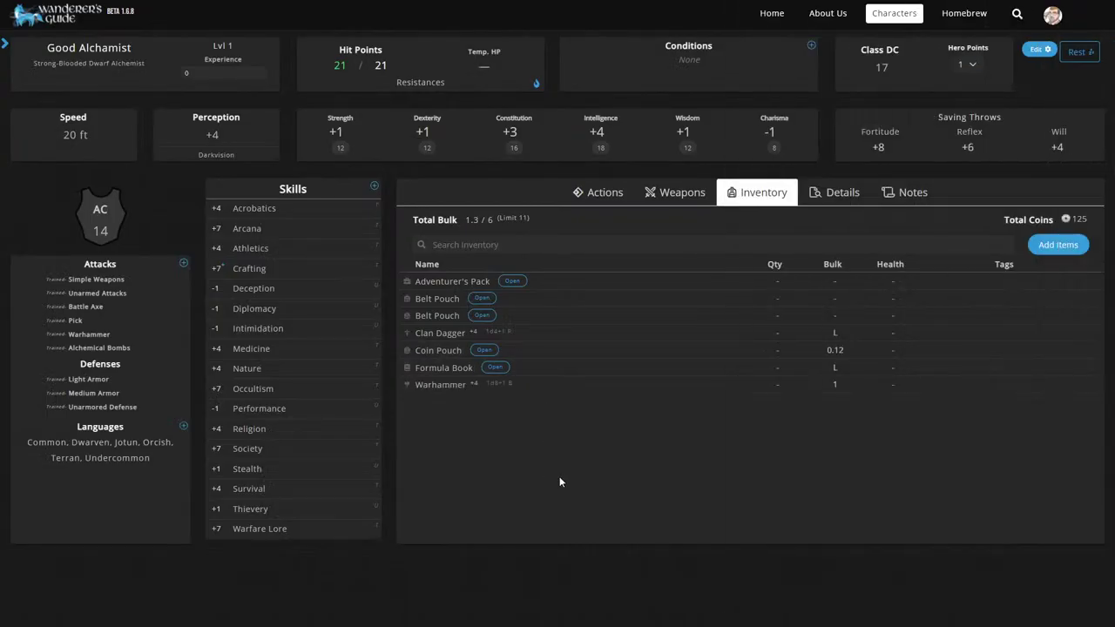
# - Buy a Chain Shirt from the Armor category of general items and return to the inventory
pyautogui.click(347, 146)
pyautogui.click(1042, 250)
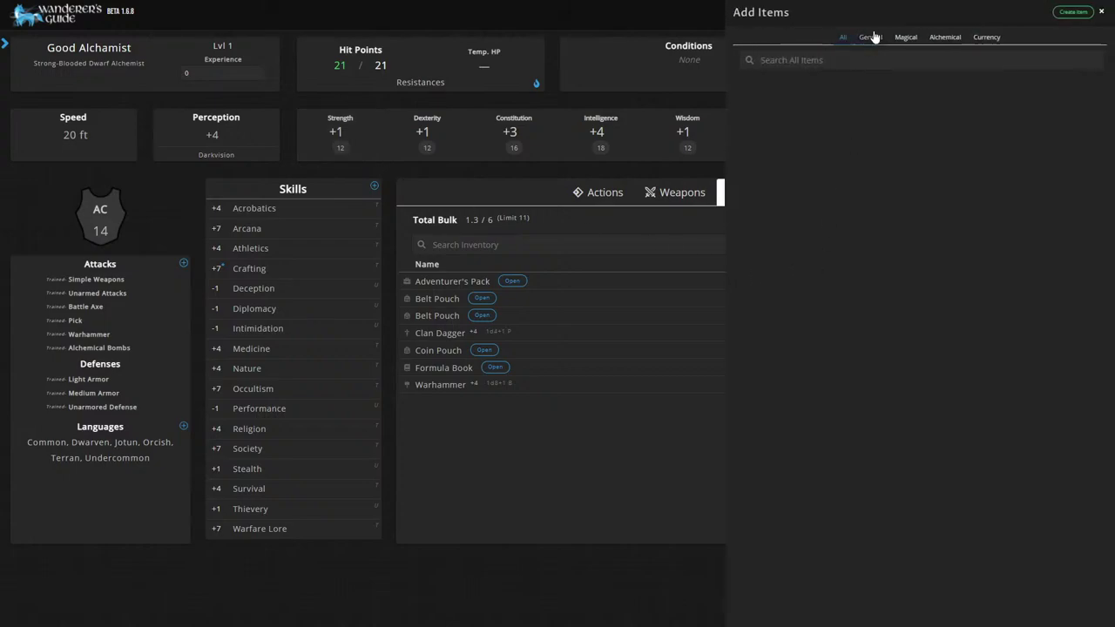
pyautogui.click(871, 36)
pyautogui.click(1046, 59)
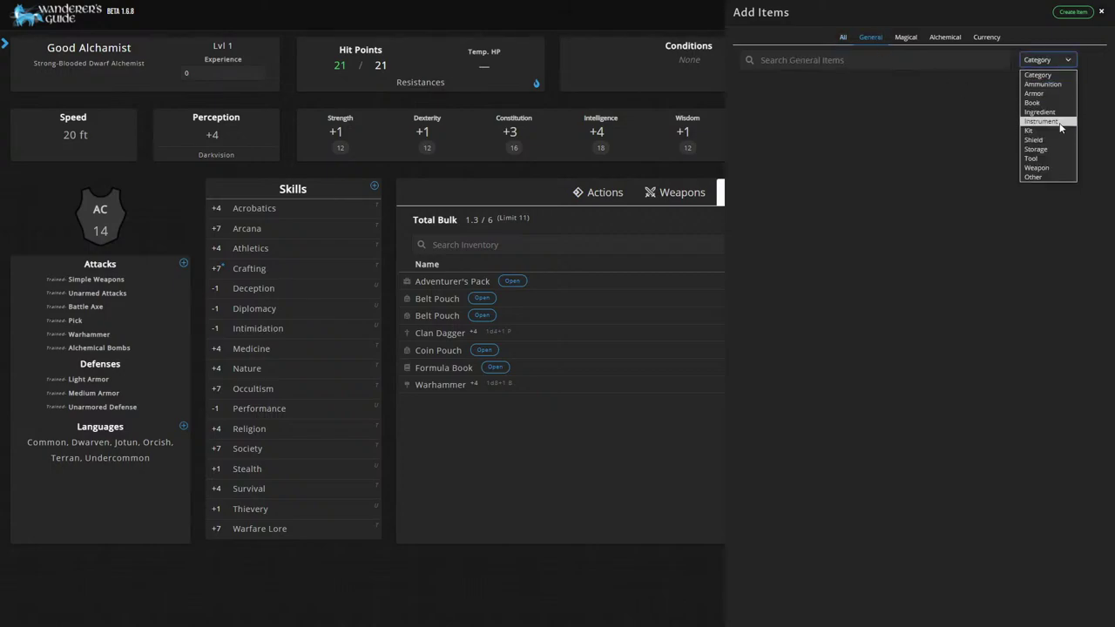
pyautogui.click(1056, 94)
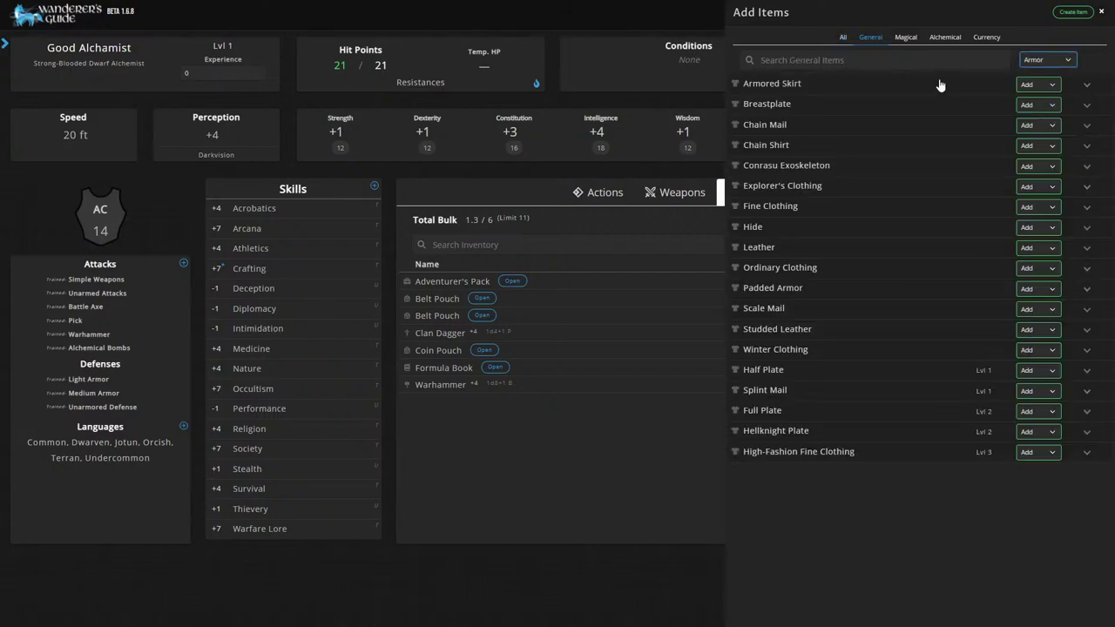
pyautogui.click(766, 146)
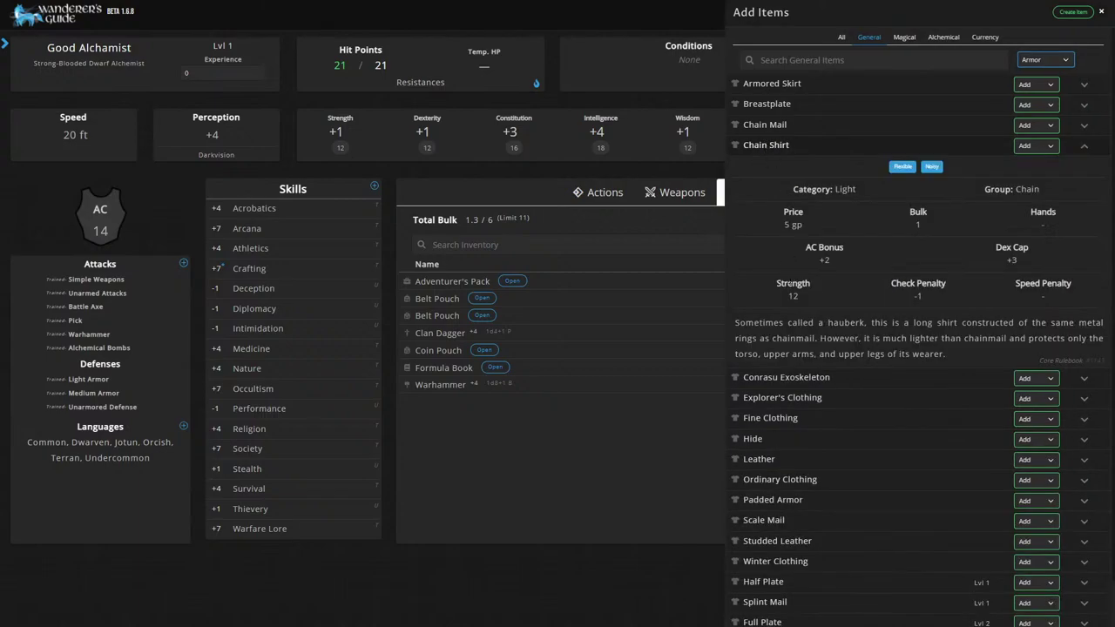
pyautogui.click(1028, 148)
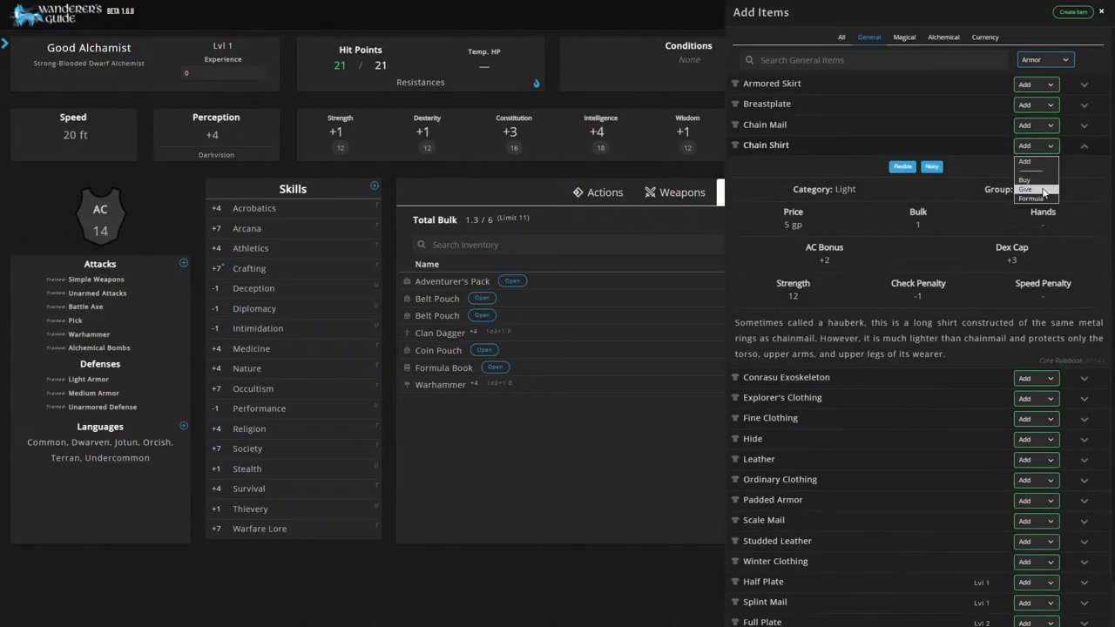
pyautogui.click(1026, 180)
pyautogui.click(575, 358)
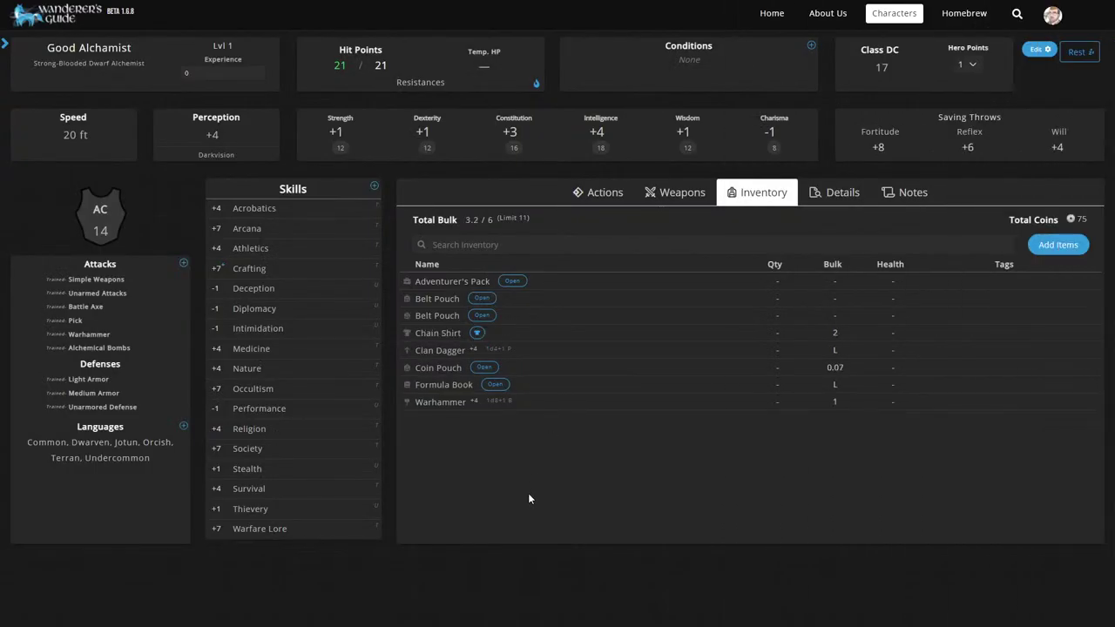
# - Buy Alchemist's Tools from the Tool category of general items and return to the inventory
pyautogui.click(1057, 245)
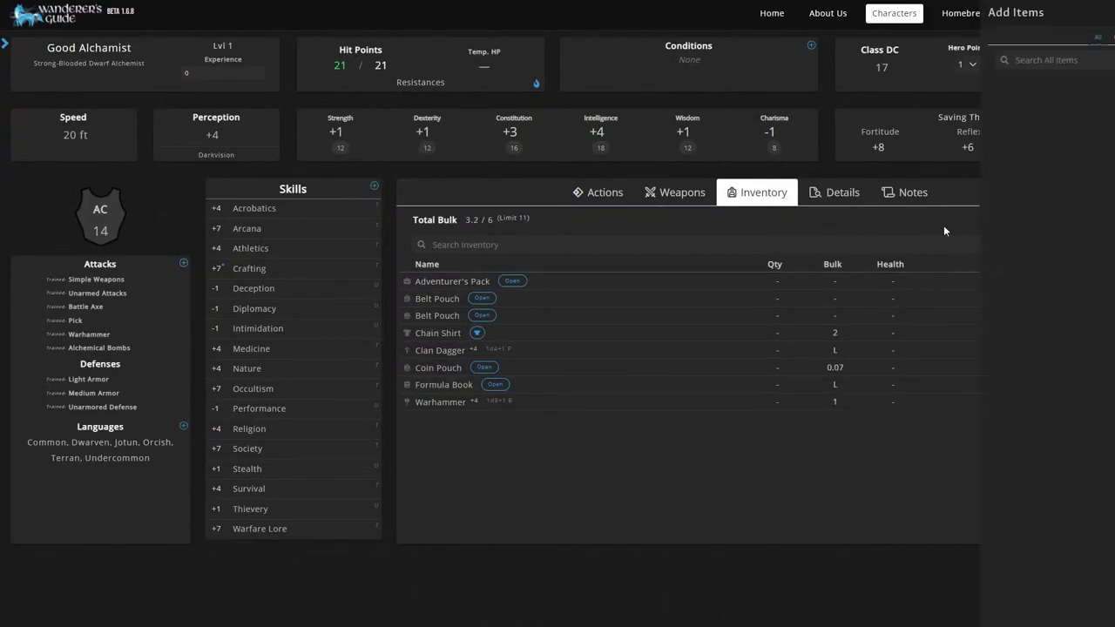
pyautogui.click(870, 38)
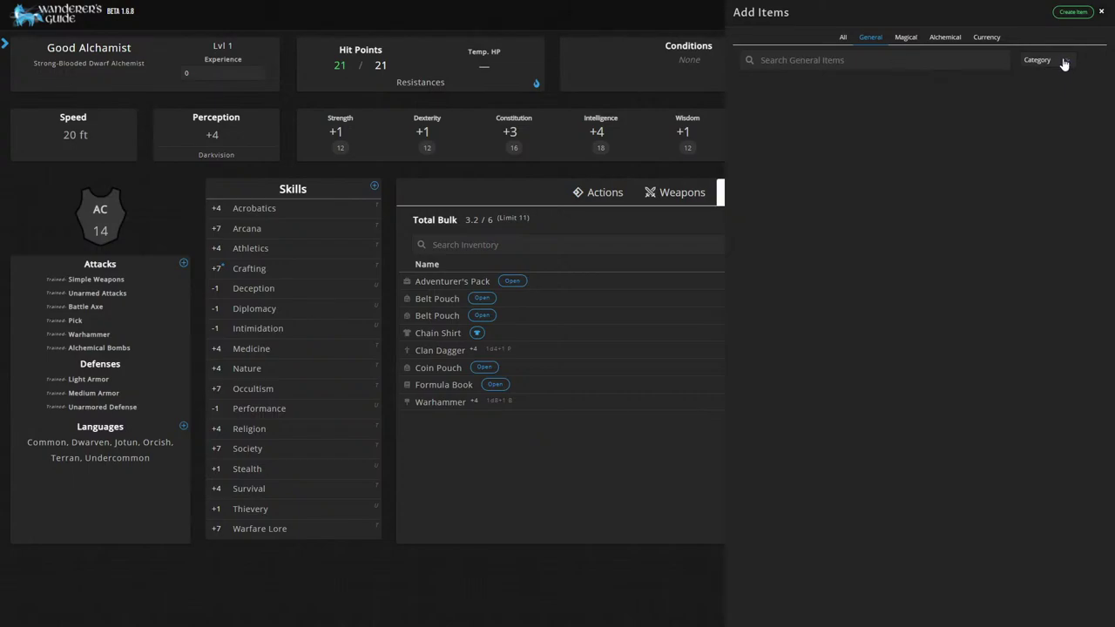
pyautogui.click(1061, 61)
pyautogui.click(1031, 158)
pyautogui.click(1037, 105)
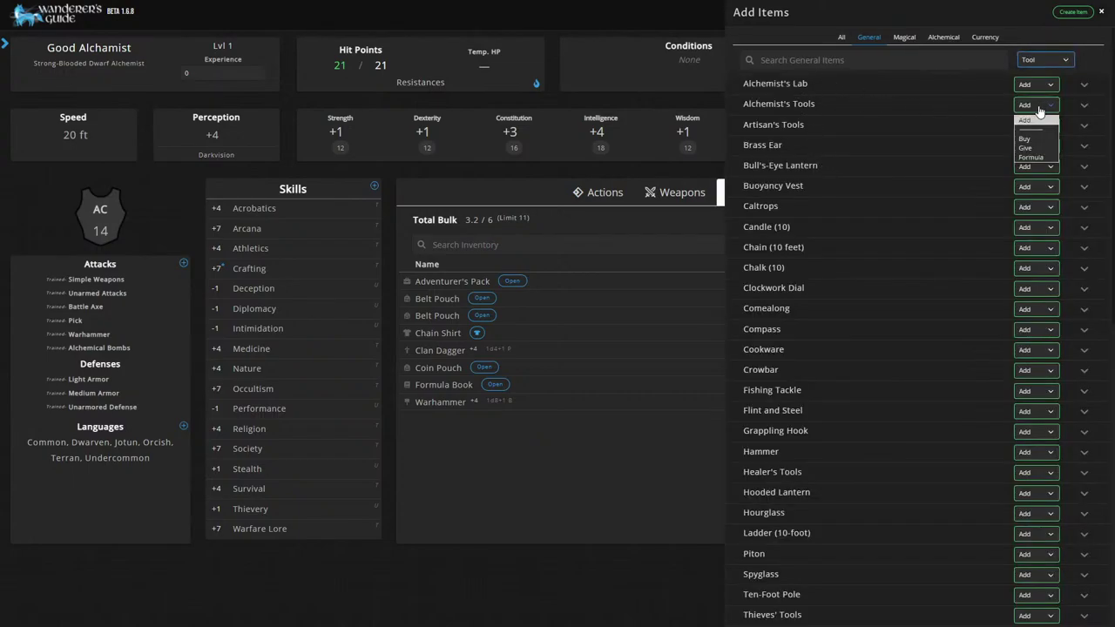
pyautogui.click(1039, 142)
pyautogui.click(568, 351)
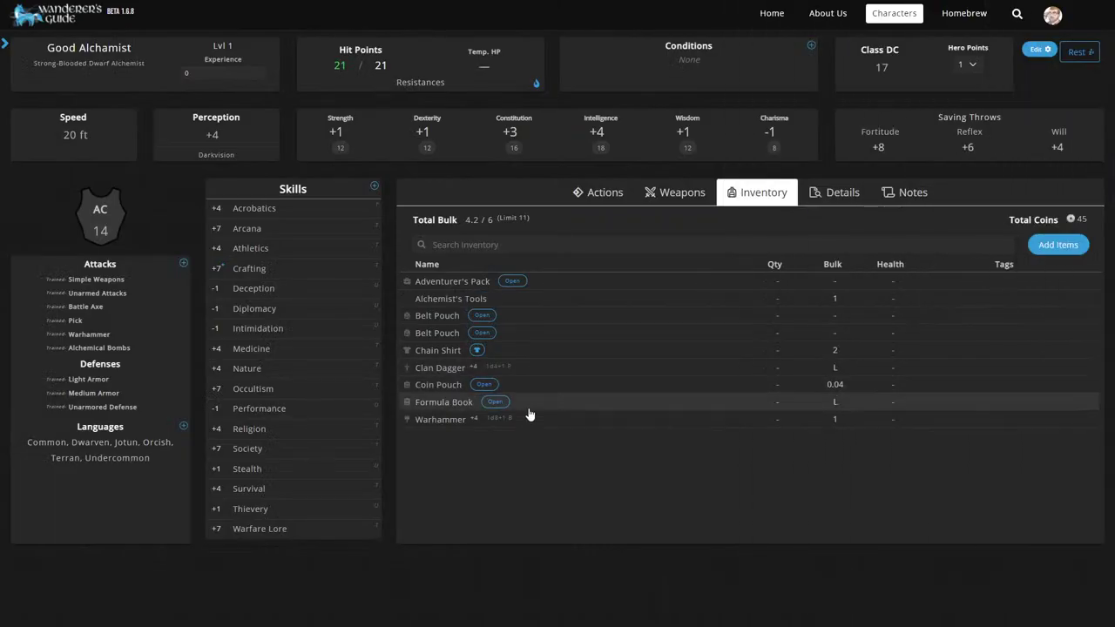
# - Try to buy Healer's Tools from the Tool category of general items
pyautogui.click(1058, 245)
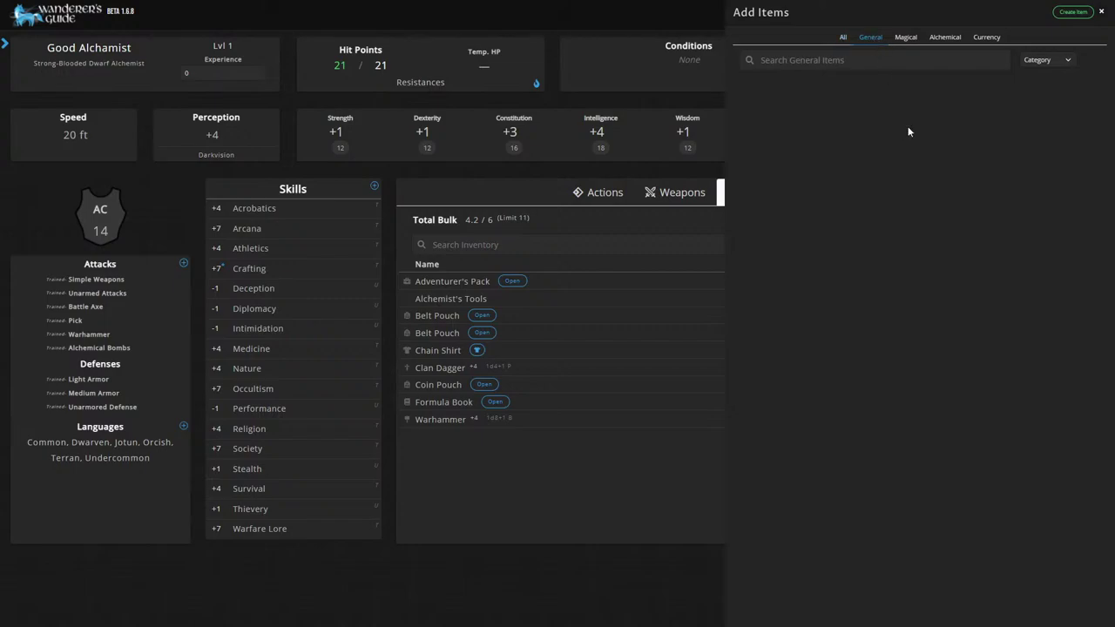
pyautogui.click(1046, 59)
pyautogui.click(1038, 174)
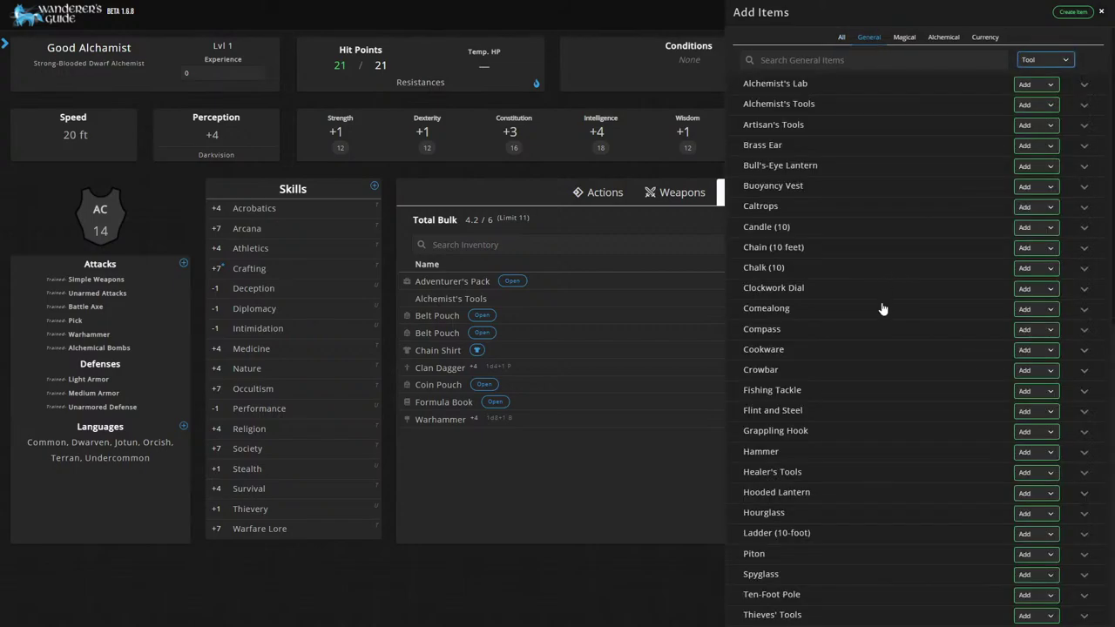
pyautogui.click(1049, 472)
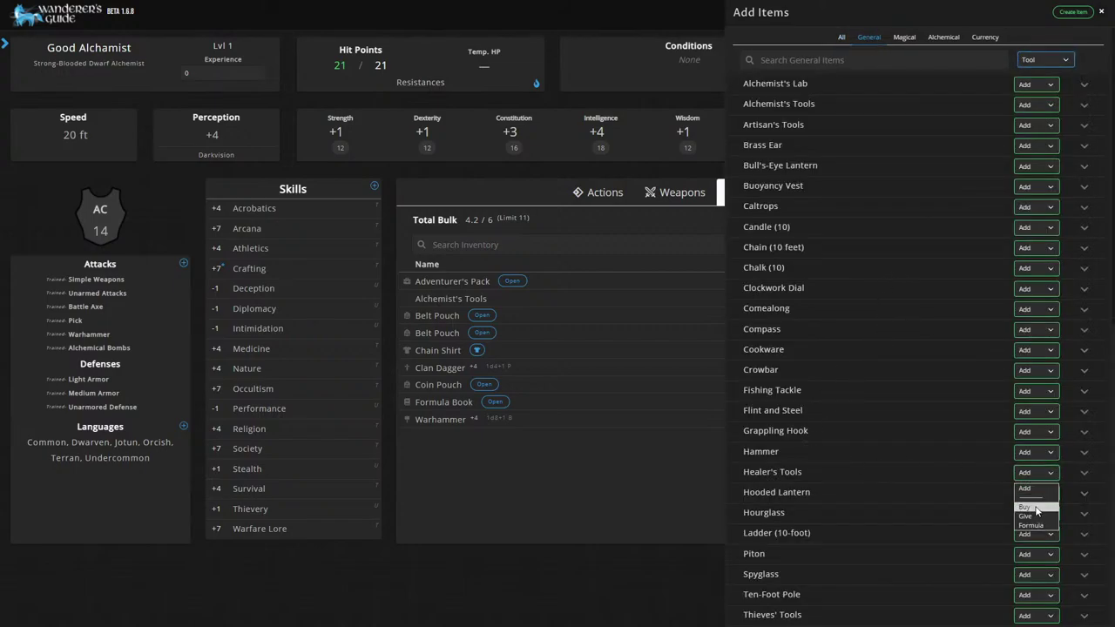
pyautogui.click(1037, 509)
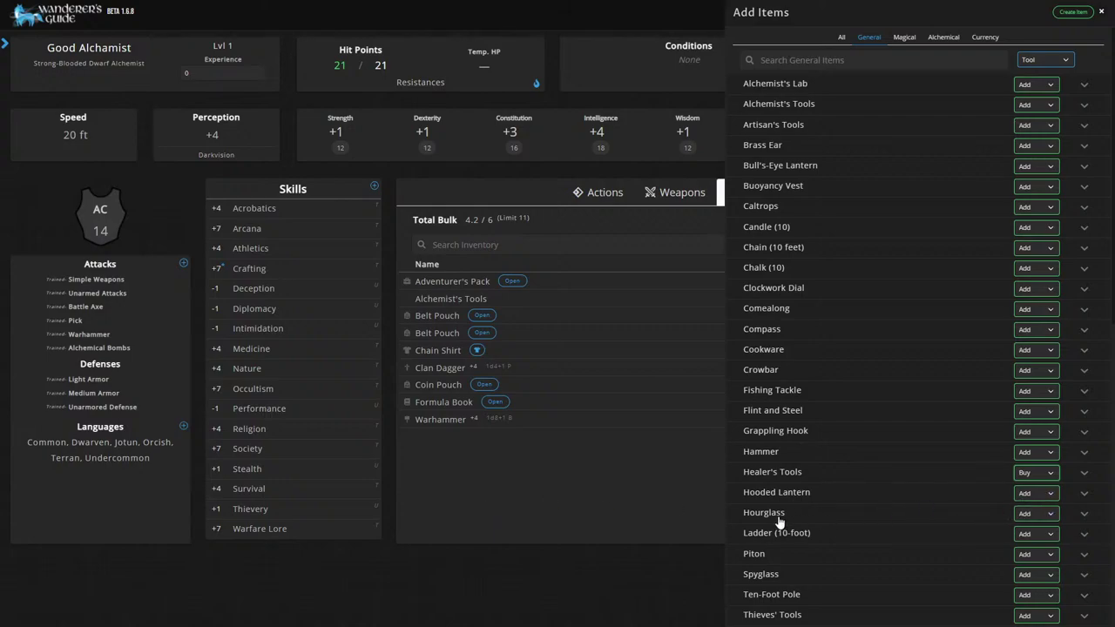
pyautogui.click(1030, 474)
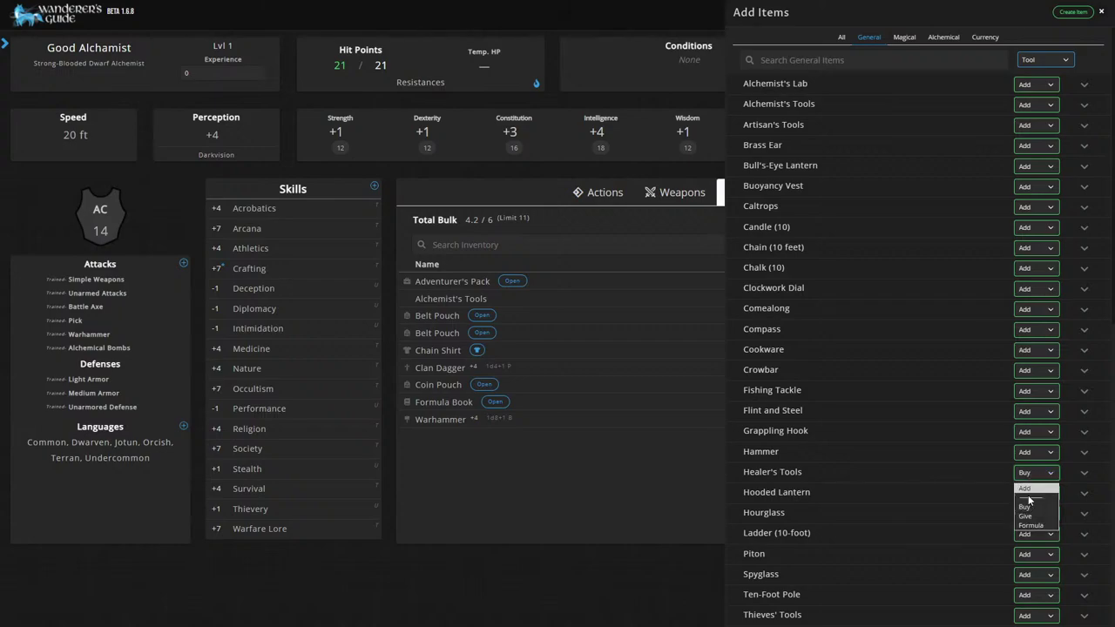
pyautogui.click(1027, 510)
pyautogui.click(603, 467)
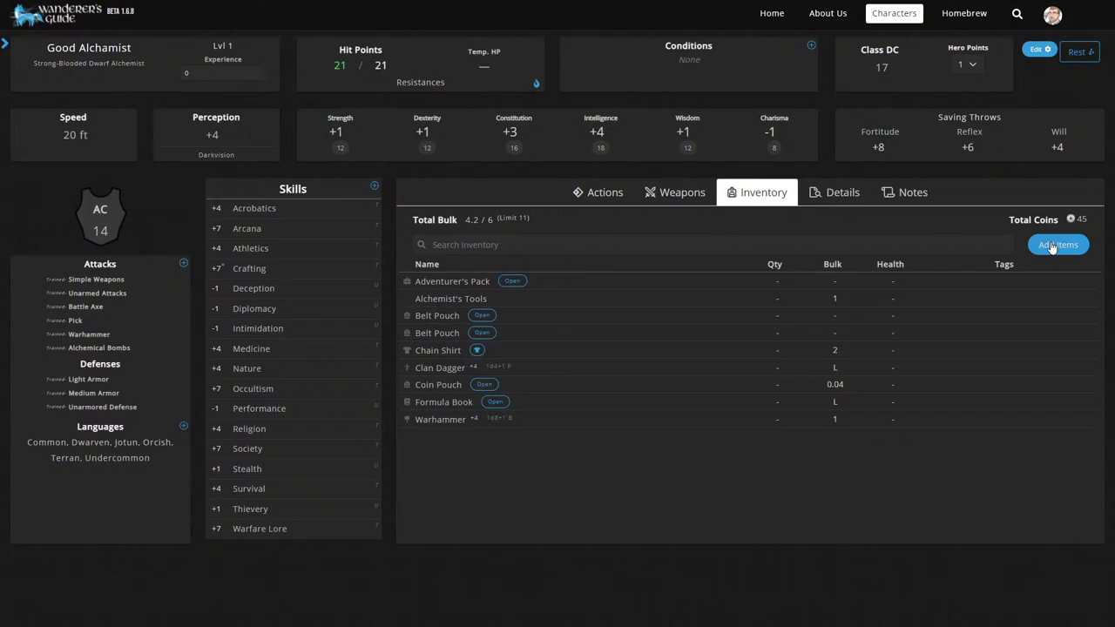
# - Give the character Healer's Tools from the Tool category of general items and return to the inventory
pyautogui.click(1052, 247)
pyautogui.click(869, 38)
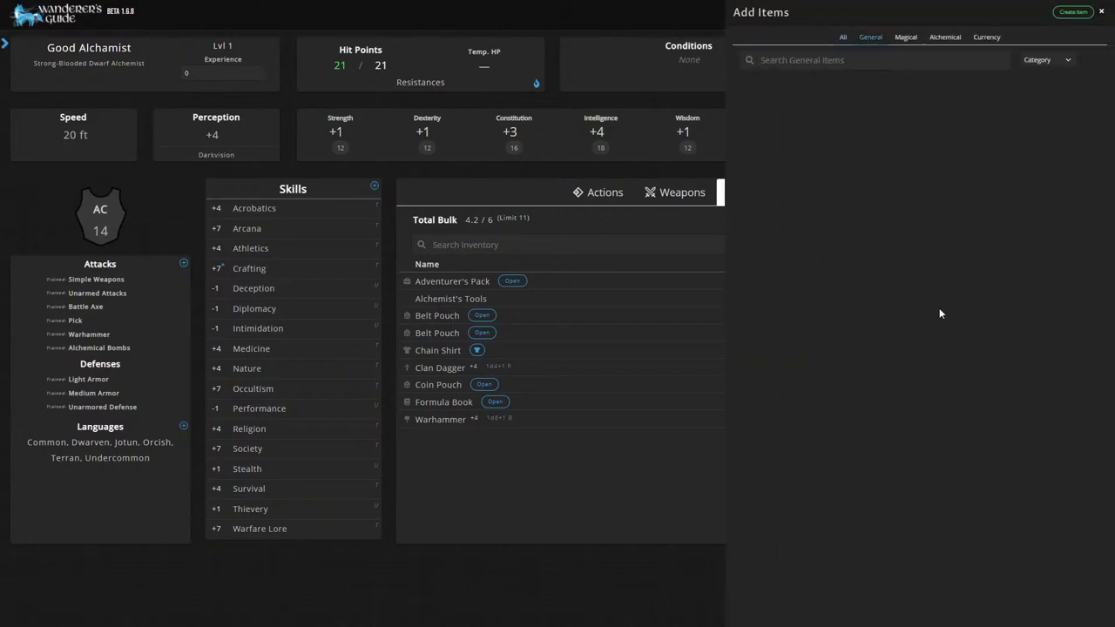
pyautogui.click(1055, 60)
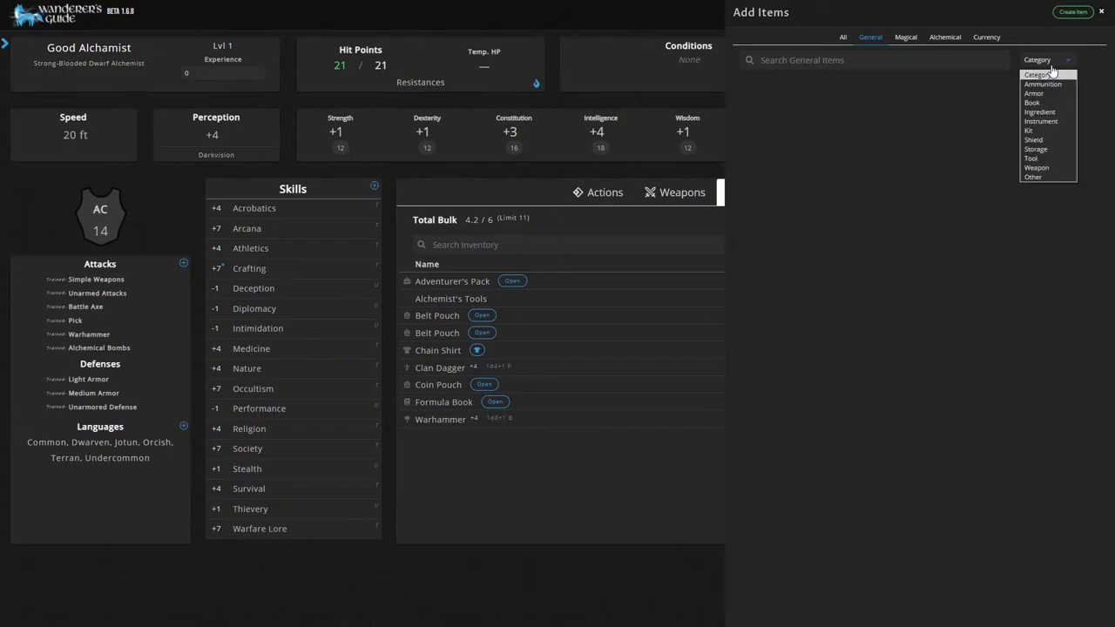
pyautogui.click(1036, 159)
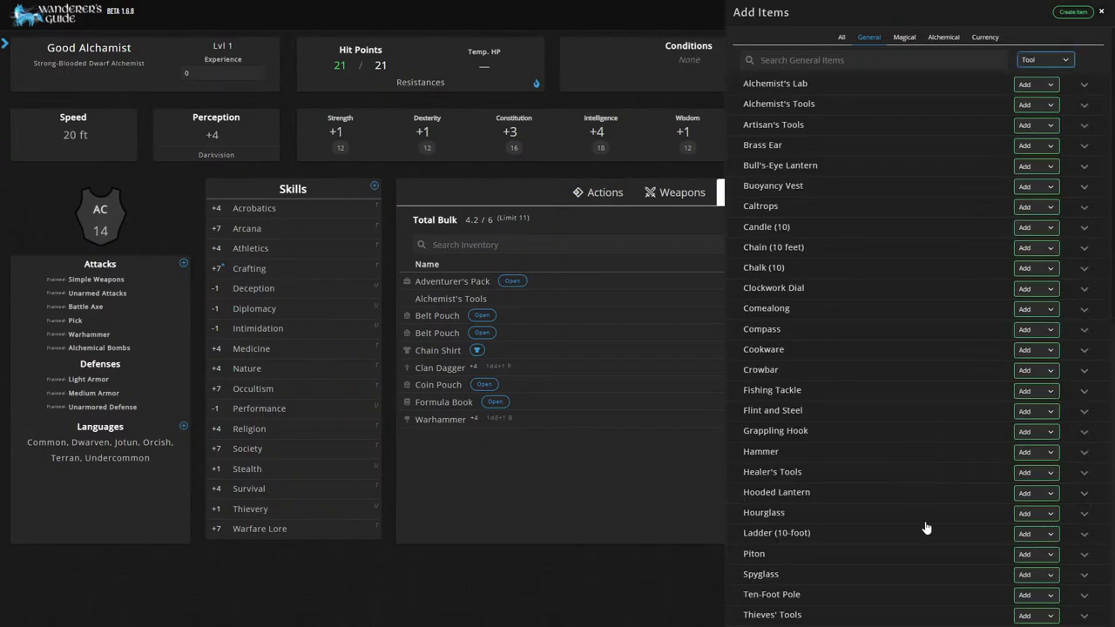
pyautogui.scroll(-1, 926, 528)
pyautogui.click(1039, 384)
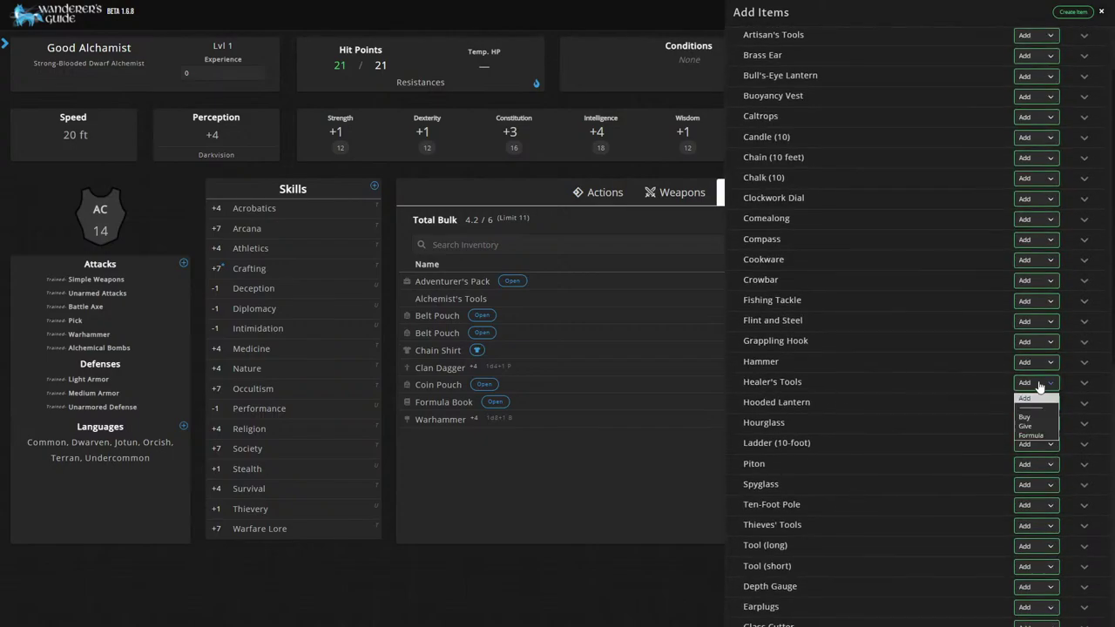
pyautogui.click(1025, 398)
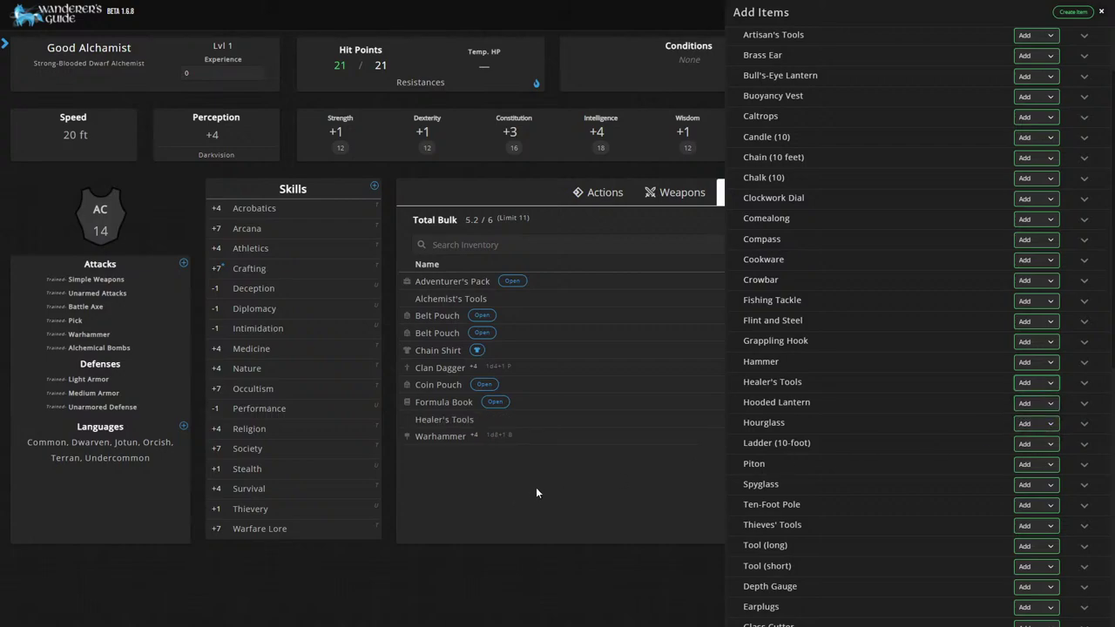
pyautogui.click(536, 492)
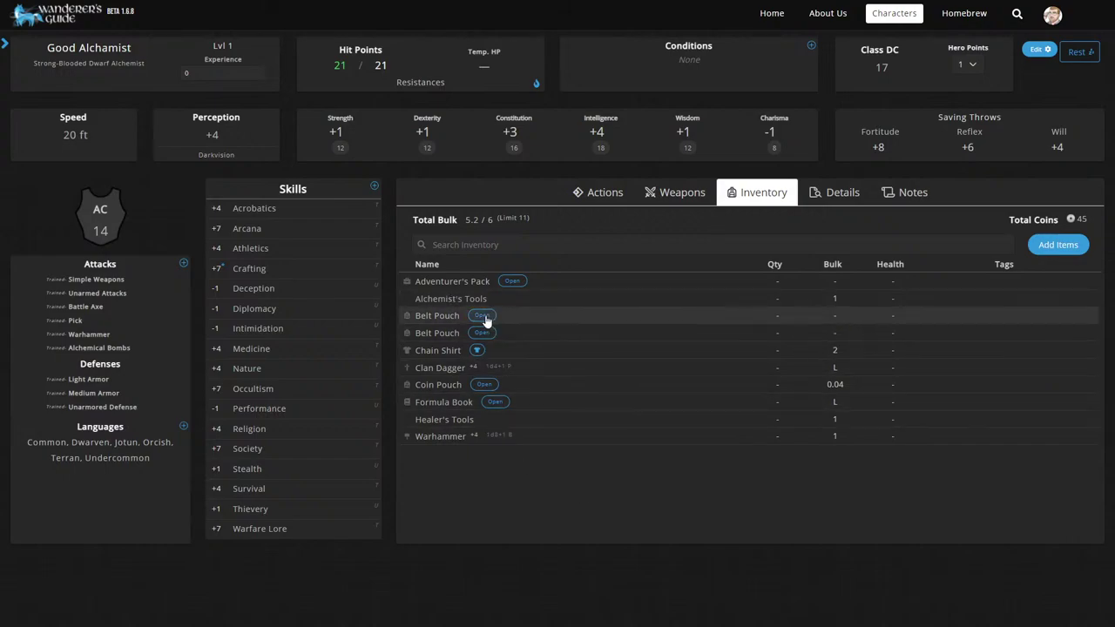
# - Equip the Chain Shirt and roll the Warhammer's +4 attack from its item details
pyautogui.click(476, 351)
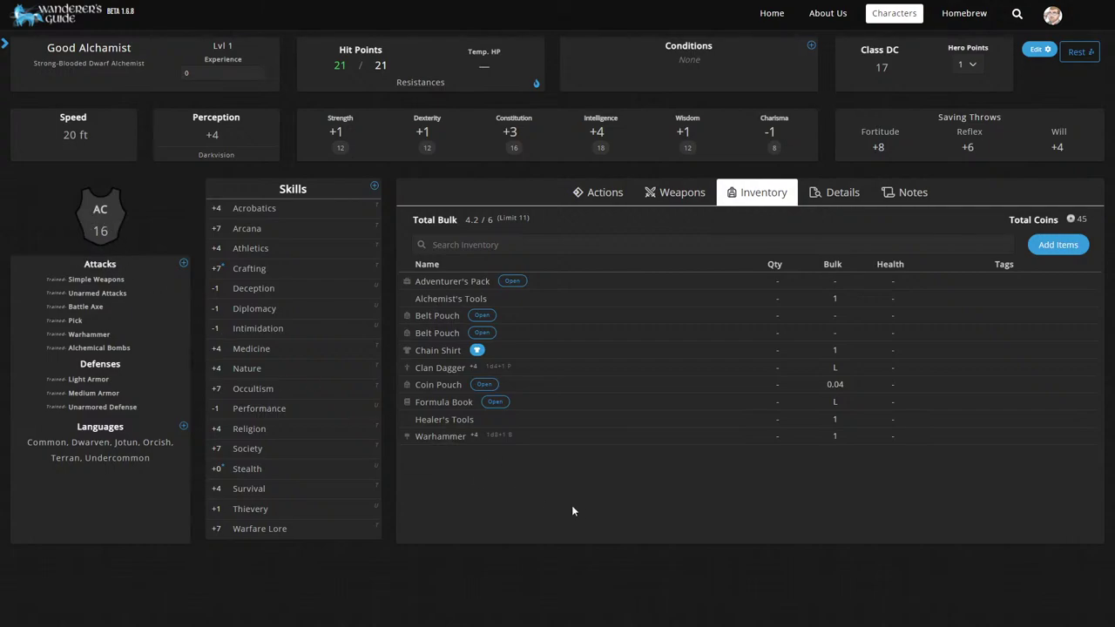
pyautogui.click(438, 436)
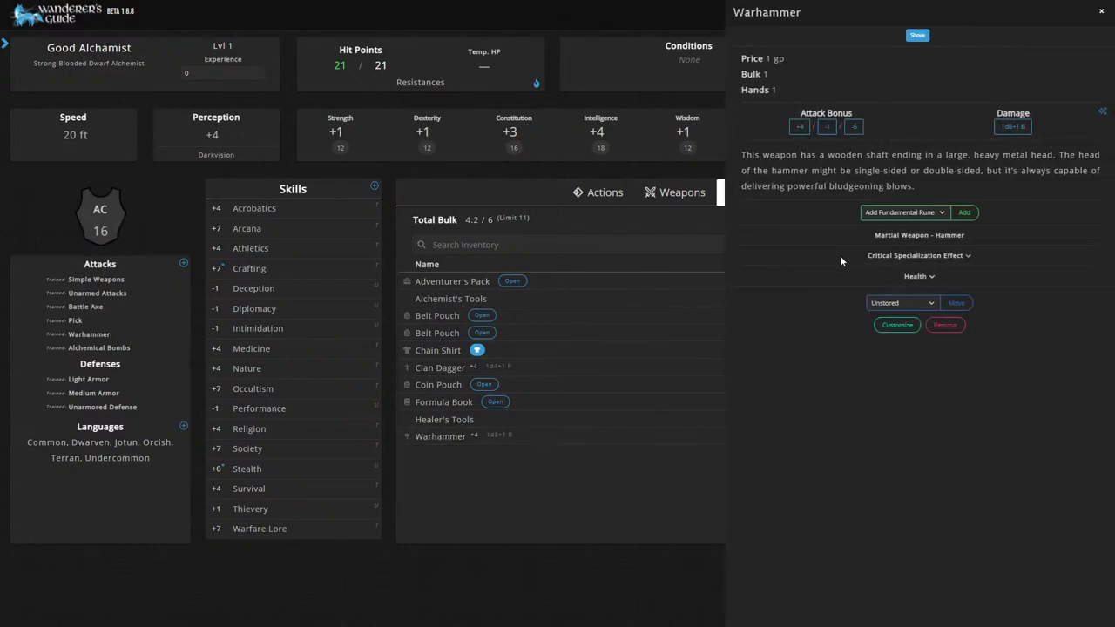
pyautogui.click(798, 127)
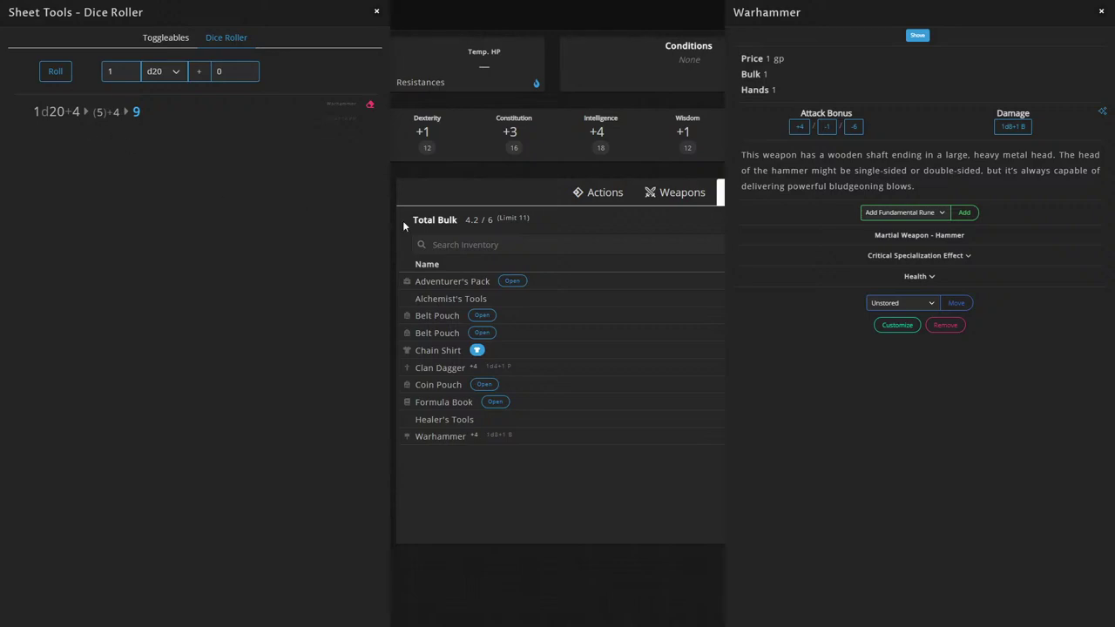
pyautogui.click(377, 11)
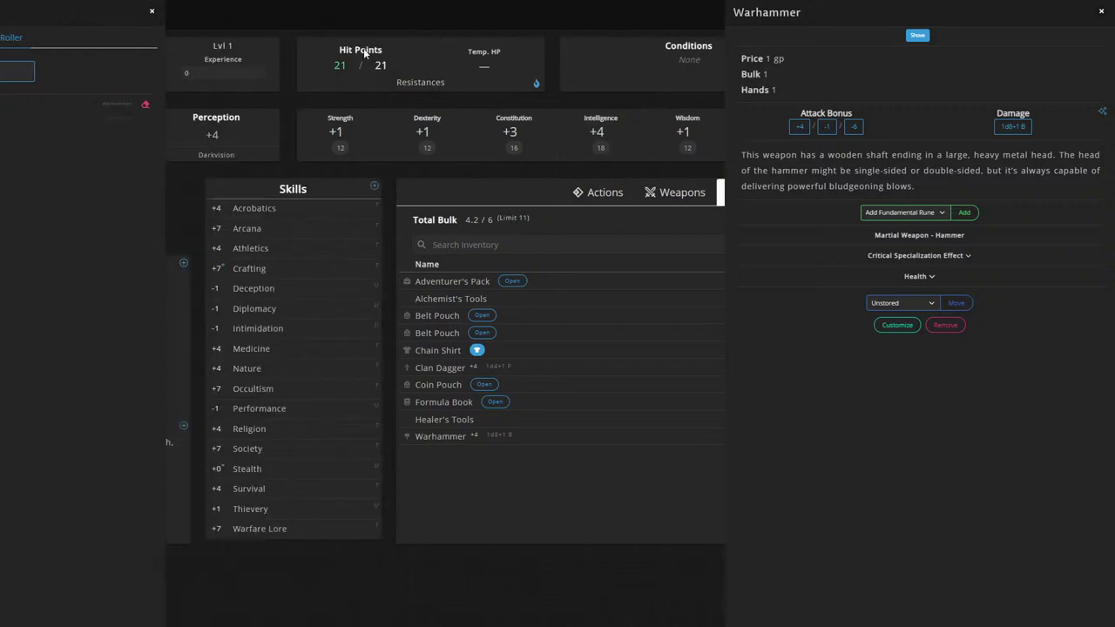
pyautogui.click(638, 504)
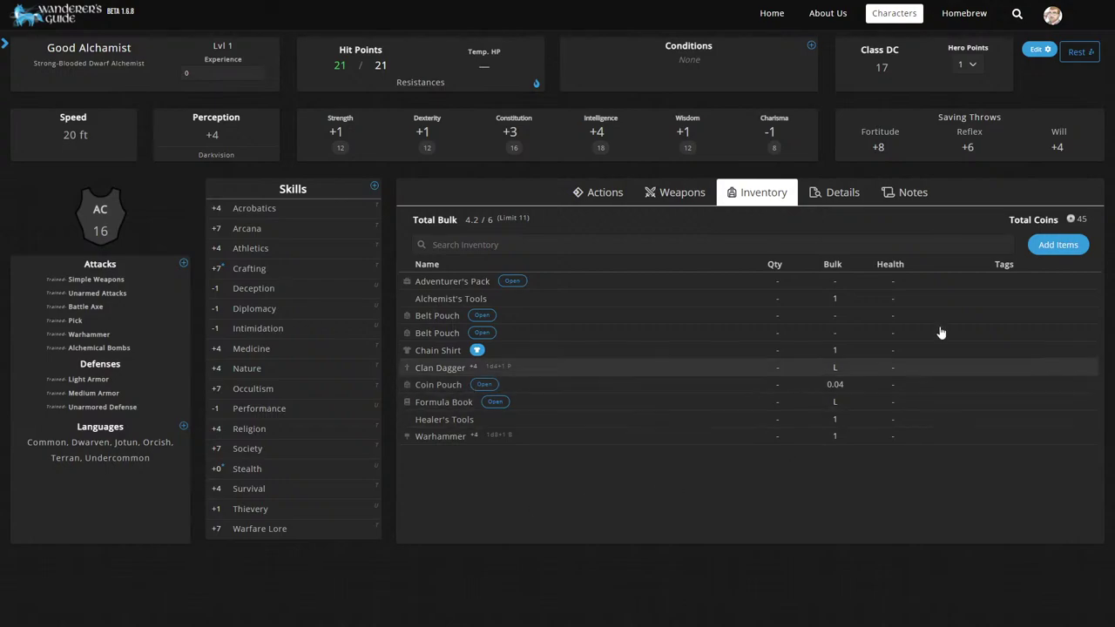
# - Add the formula for Elixir of Life (minor) from the Elixir category of alchemical items
pyautogui.click(1057, 245)
pyautogui.click(942, 39)
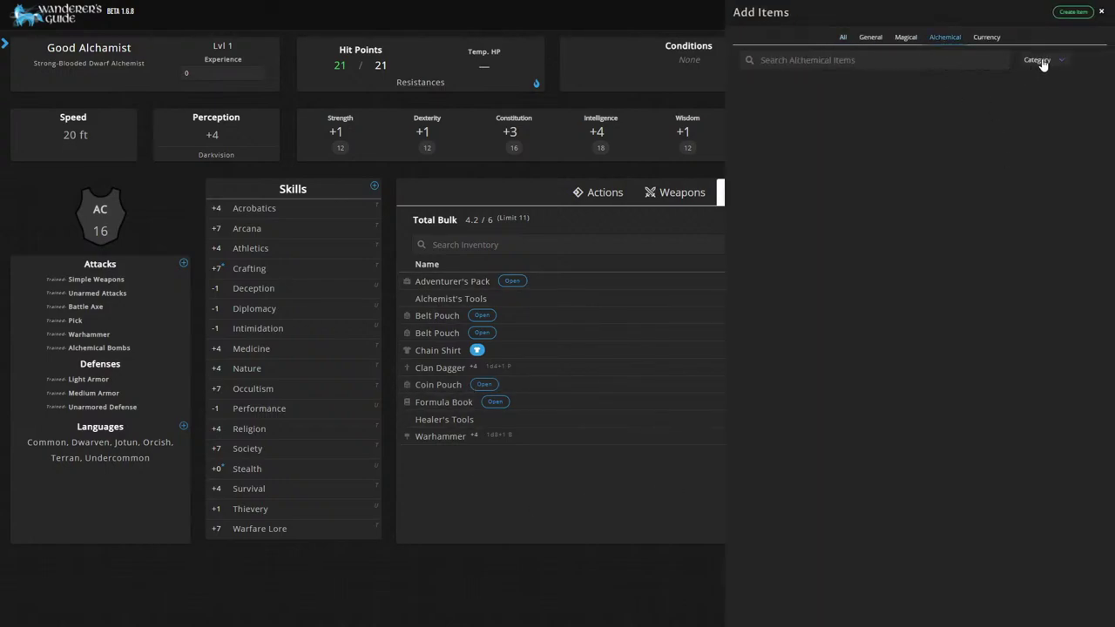
pyautogui.click(1045, 59)
pyautogui.click(889, 184)
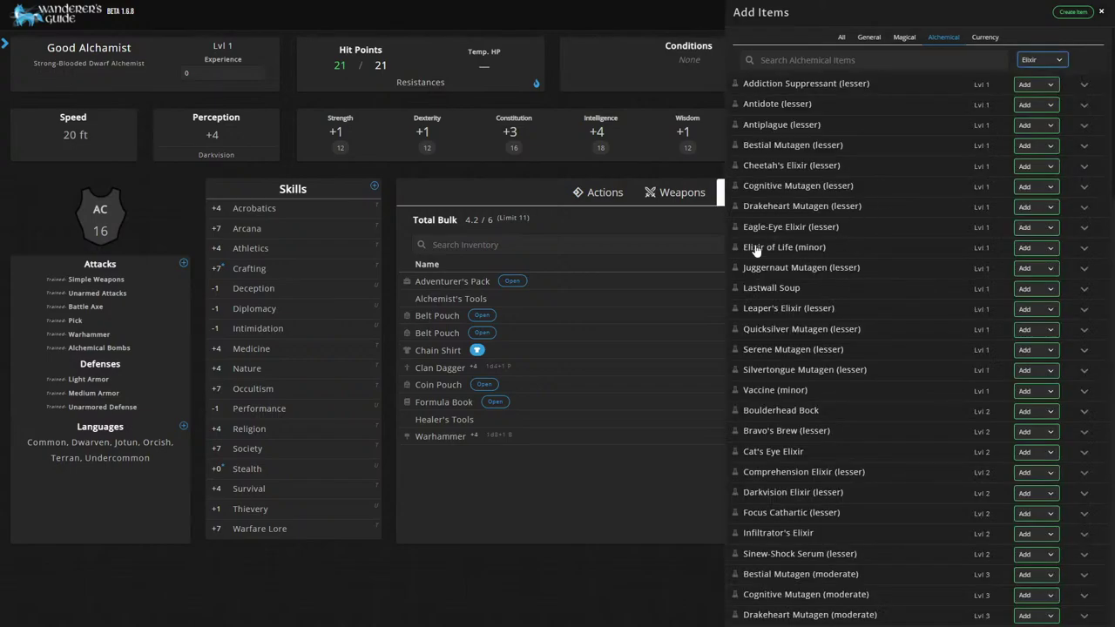
pyautogui.click(1041, 252)
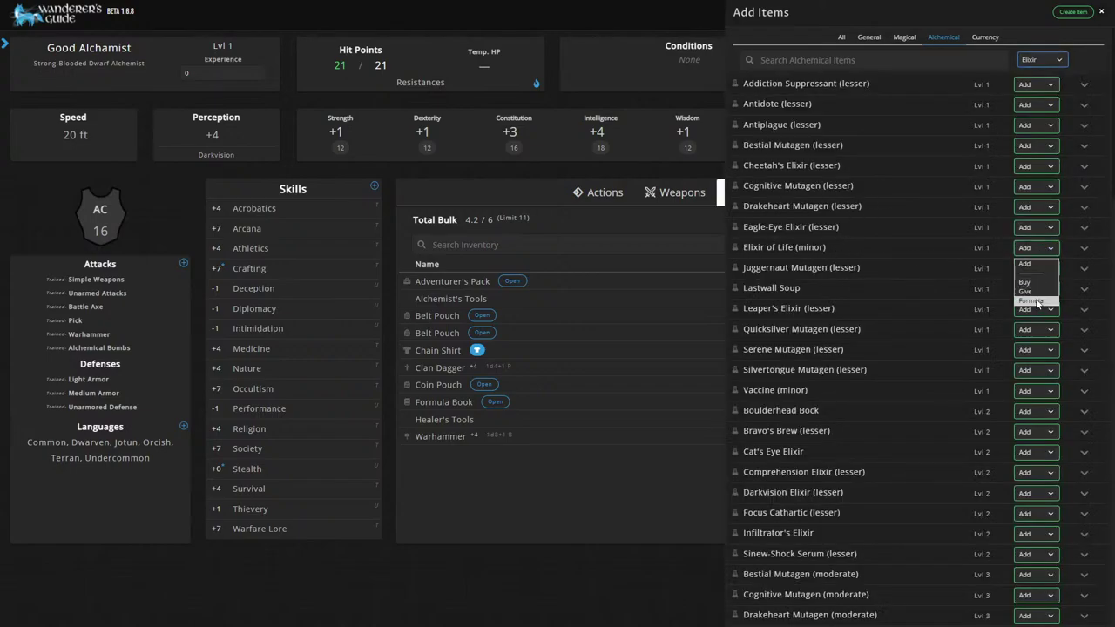
pyautogui.click(1031, 300)
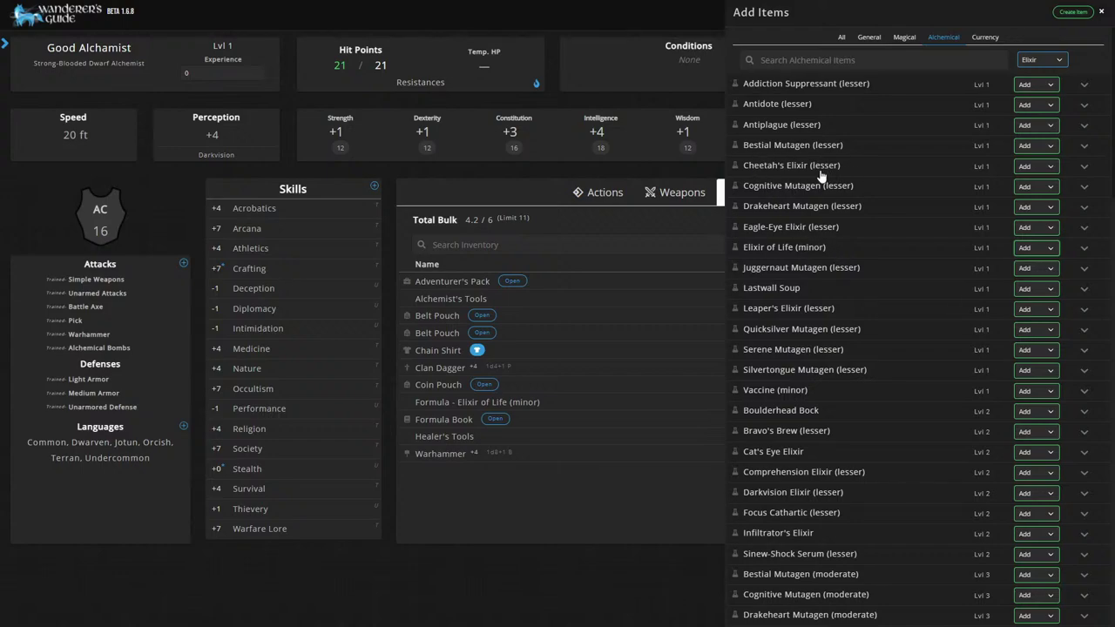
# - Add the formulas for Antidote (lesser) and Antiplague (lesser) from the elixir list
pyautogui.click(1037, 109)
pyautogui.click(1031, 158)
pyautogui.click(1036, 125)
pyautogui.click(1032, 179)
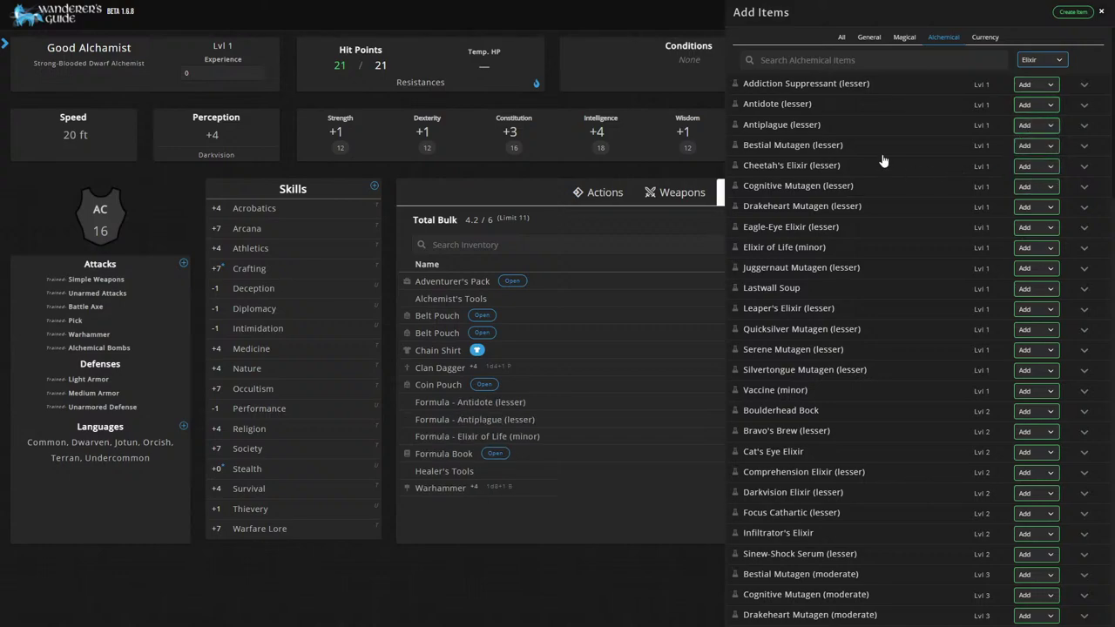
# - Add the formulas for Drakeheart Mutagen (lesser) and Bestial Mutagen (lesser) from the elixir list
pyautogui.click(1026, 209)
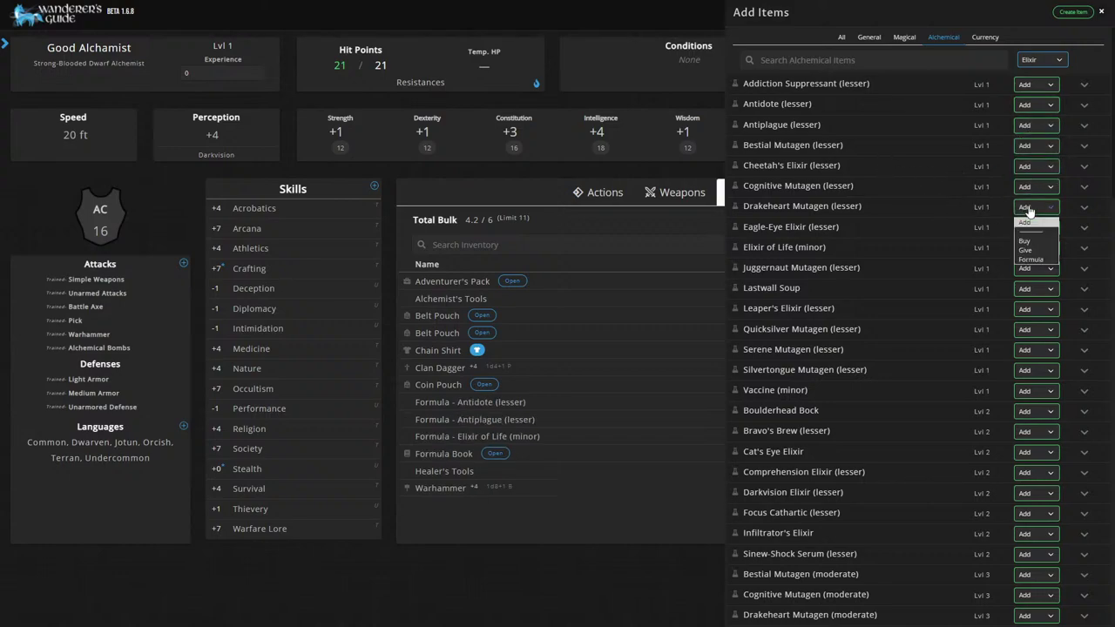
pyautogui.click(1037, 267)
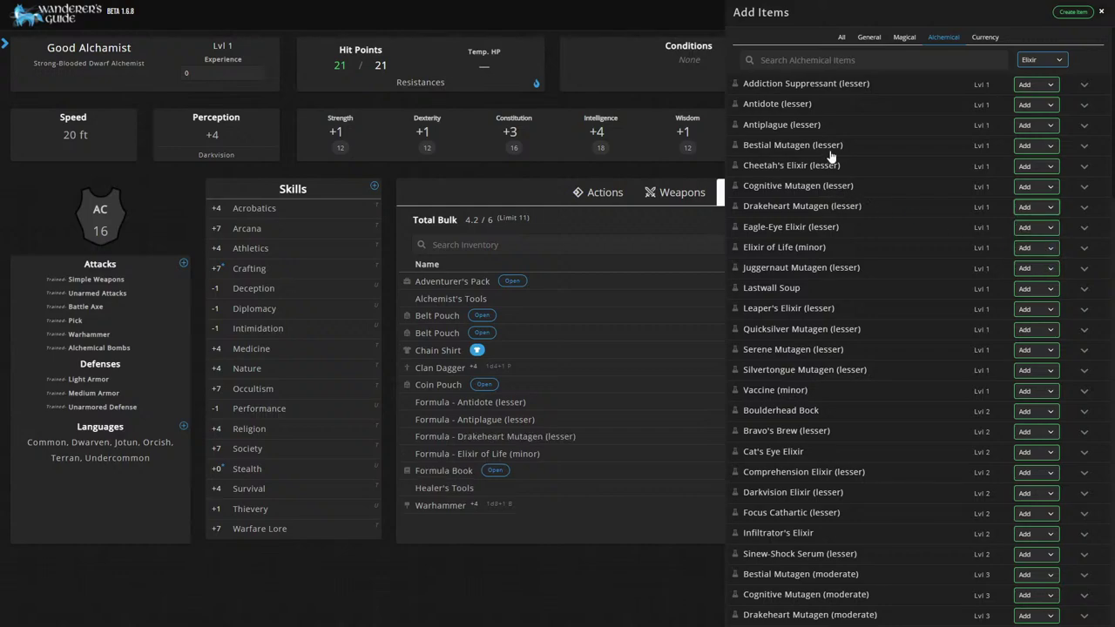
pyautogui.click(1027, 146)
pyautogui.click(1042, 200)
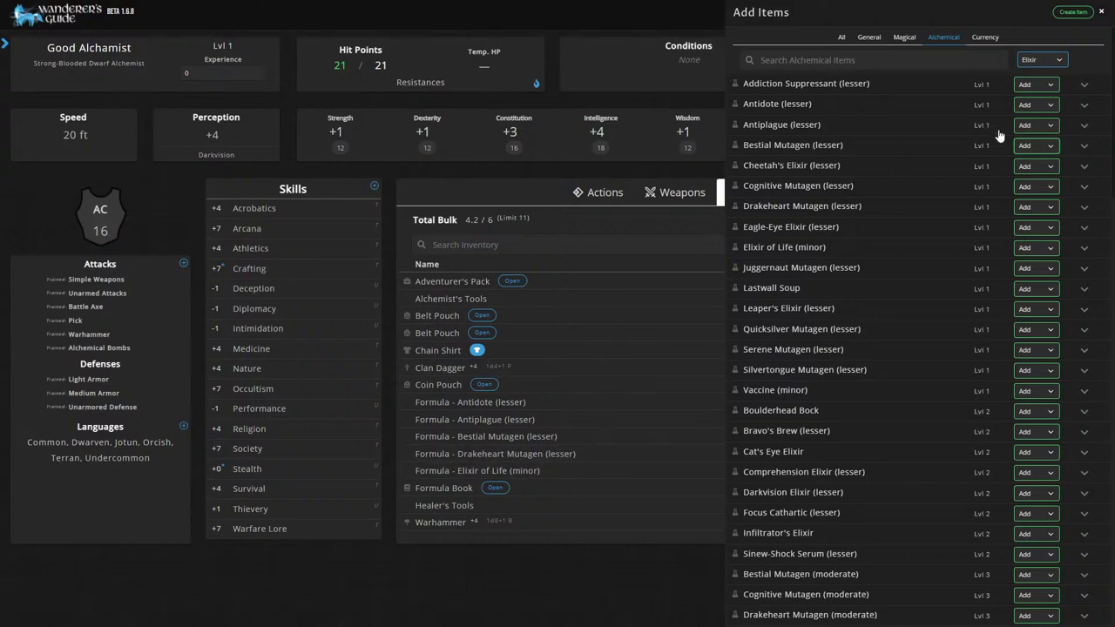
# - Add the formula for Bottled Lightning (lesser) from the Bomb category of alchemical items
pyautogui.click(1041, 60)
pyautogui.click(1045, 88)
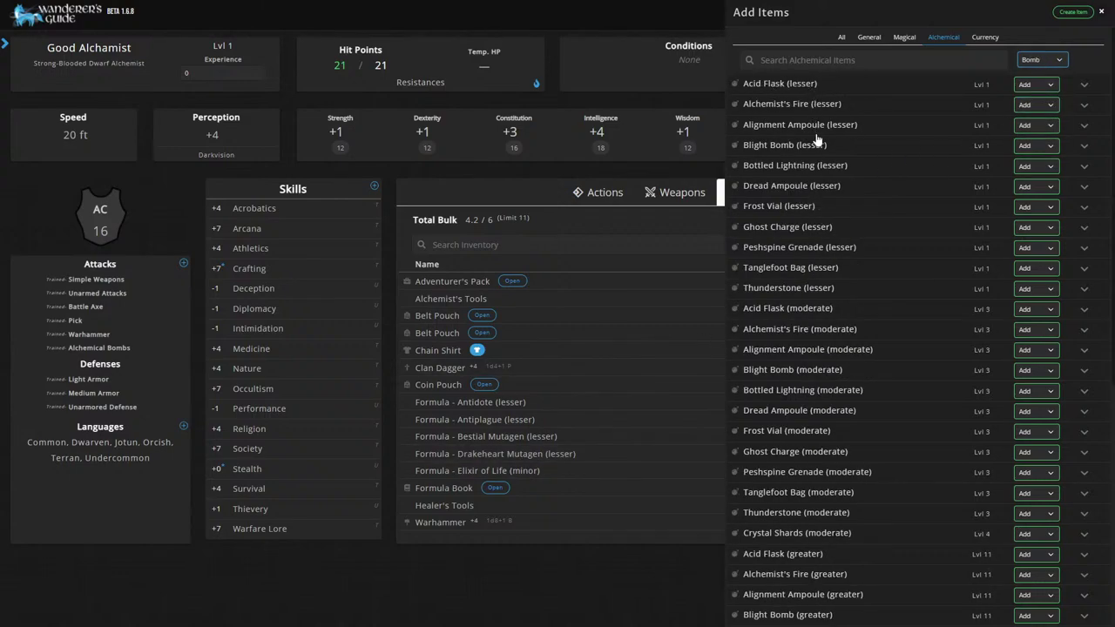
pyautogui.click(1030, 174)
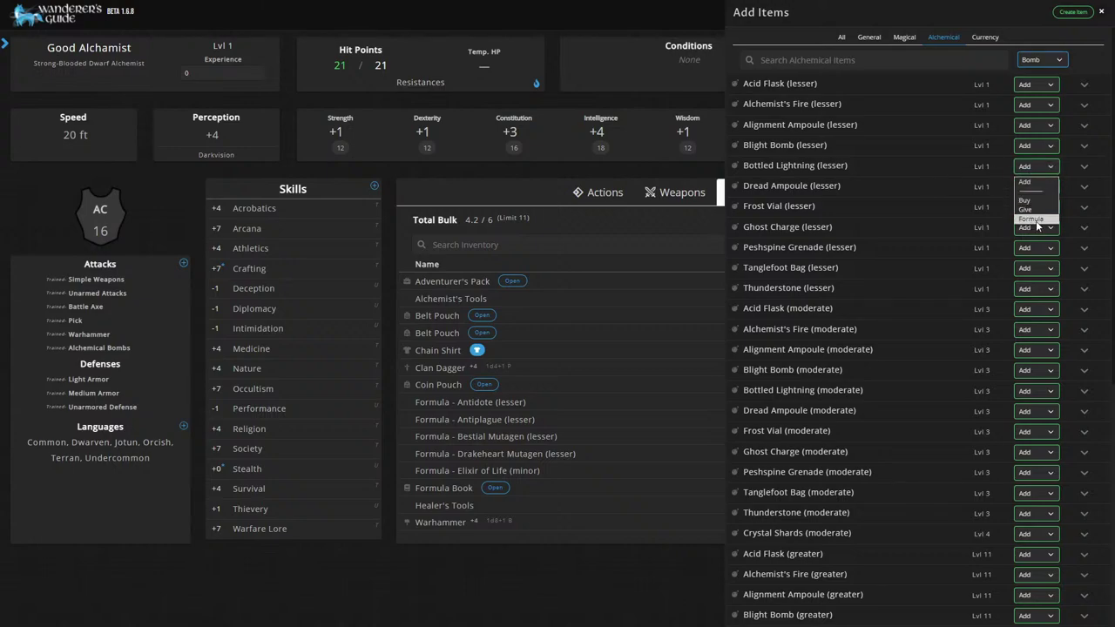
pyautogui.click(1033, 220)
pyautogui.click(619, 608)
# - Move the Antidote (lesser) and Antiplague (lesser) formulas into the Formula Book
pyautogui.click(561, 400)
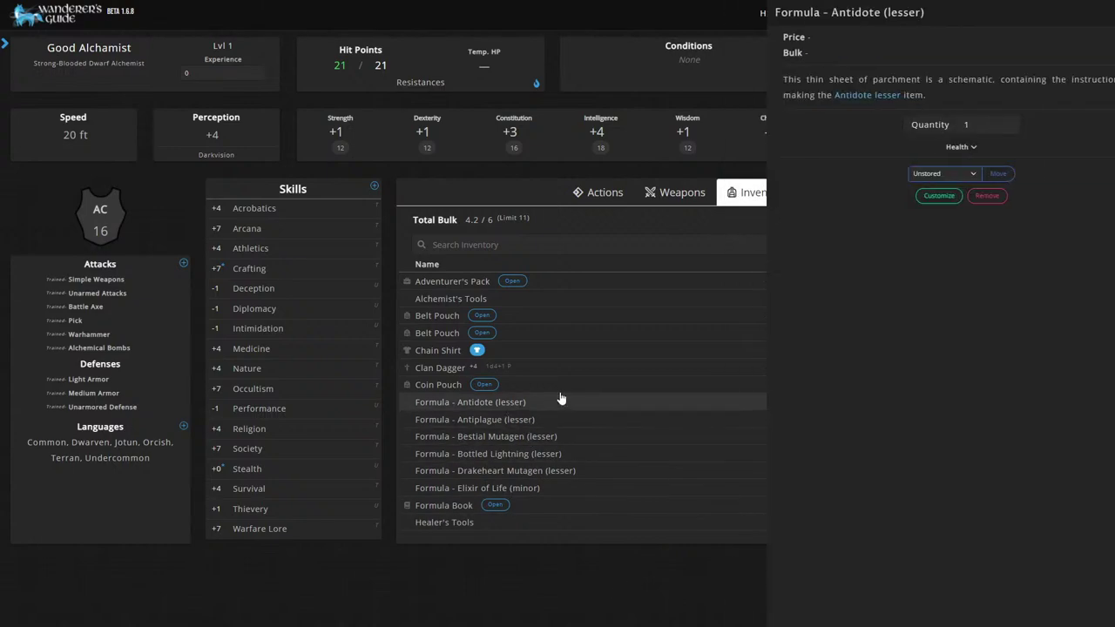
pyautogui.click(935, 174)
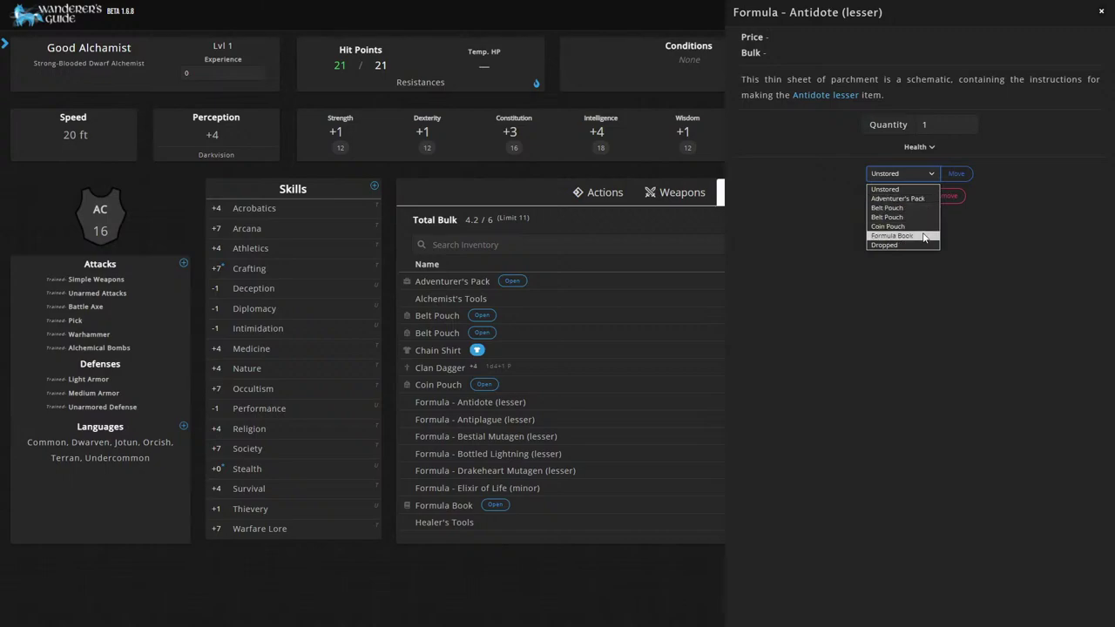
pyautogui.click(892, 236)
pyautogui.click(956, 173)
pyautogui.click(487, 402)
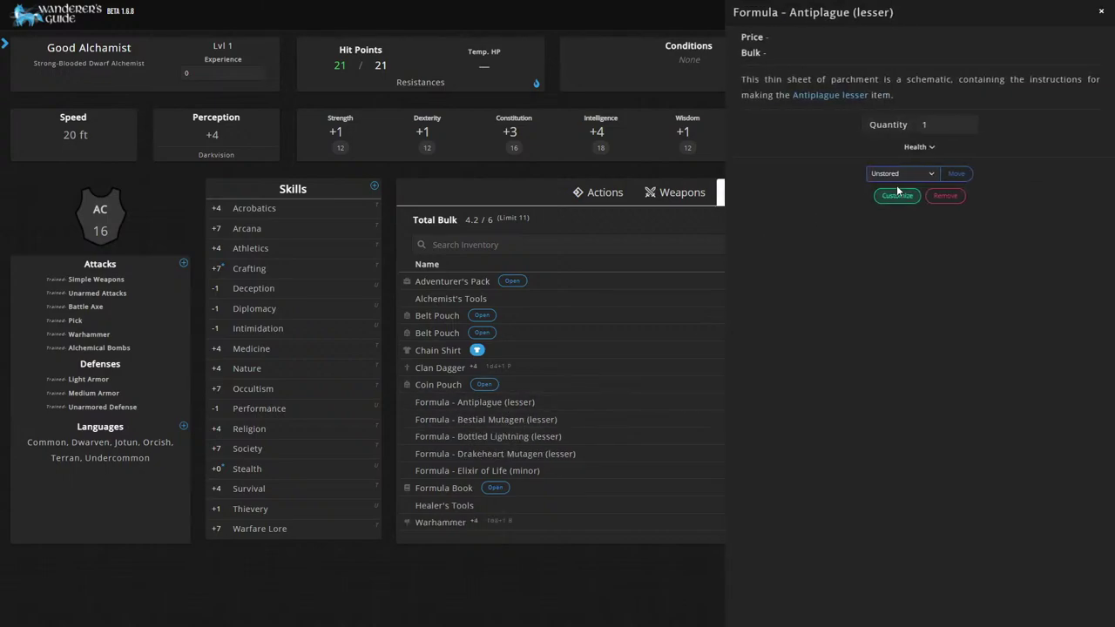
pyautogui.click(892, 236)
pyautogui.click(956, 174)
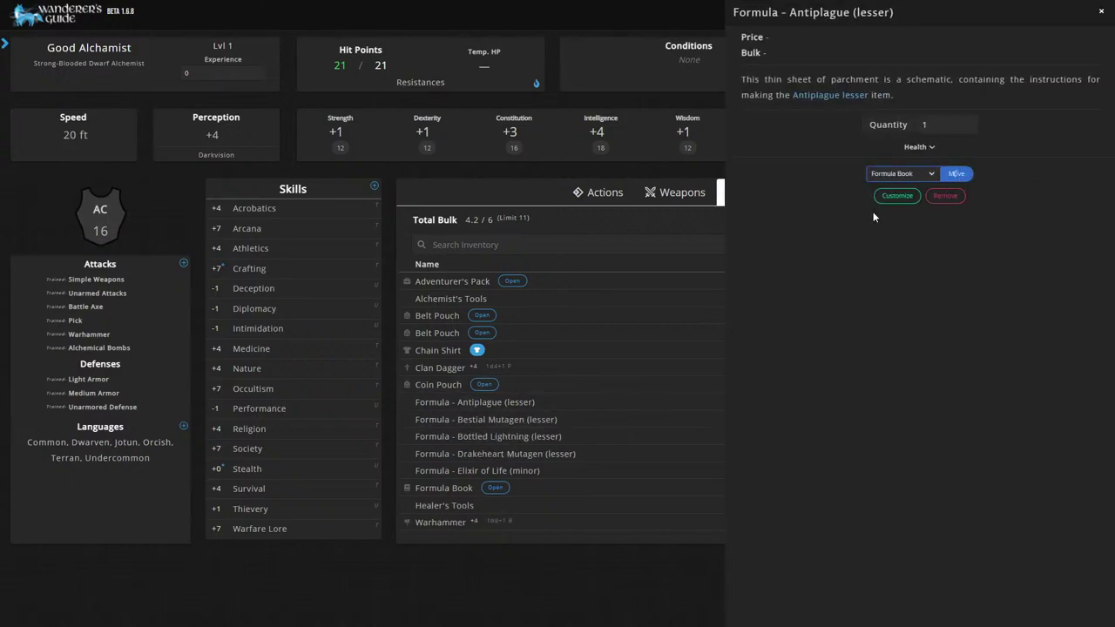
# - Move the Bestial Mutagen (lesser) and Bottled Lightning (lesser) formulas into the Formula Book
pyautogui.click(577, 406)
pyautogui.click(900, 179)
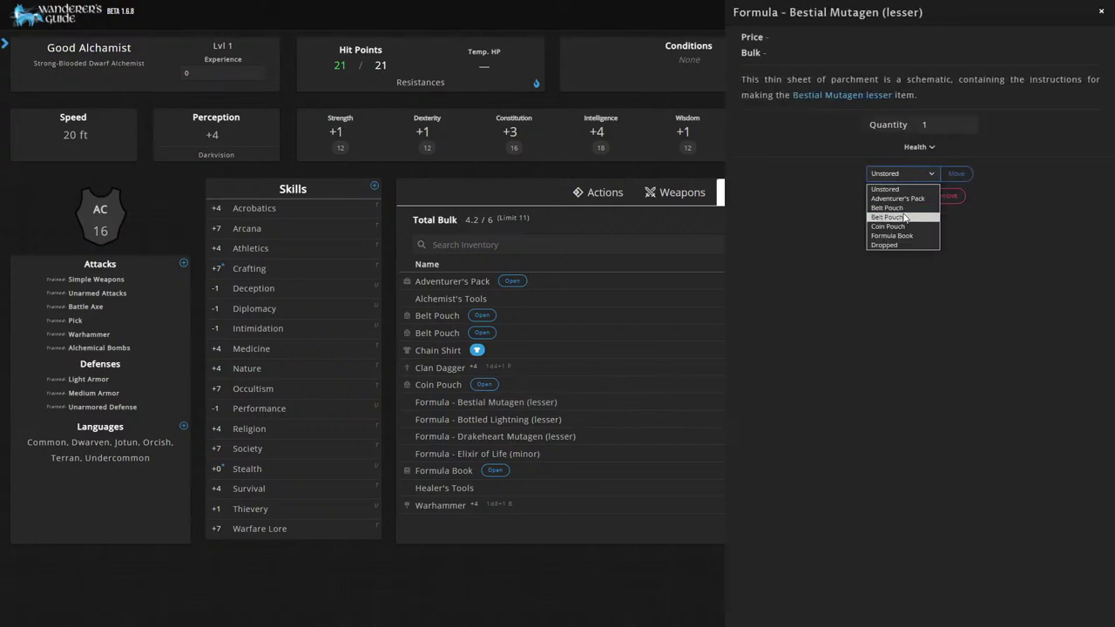
pyautogui.click(914, 236)
pyautogui.click(957, 173)
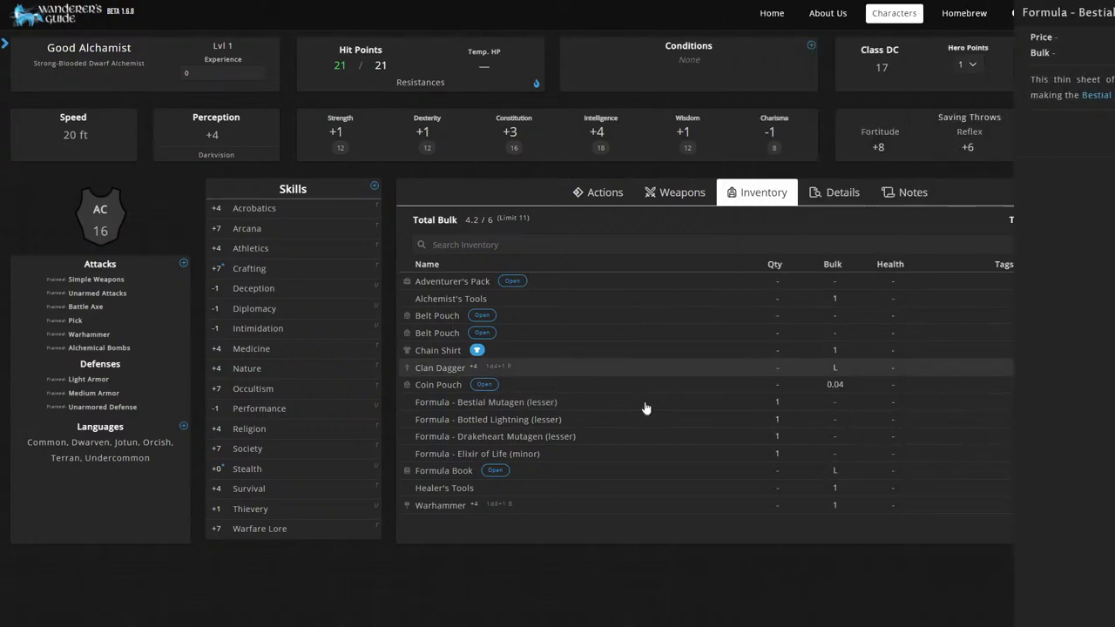
pyautogui.click(546, 407)
pyautogui.click(912, 177)
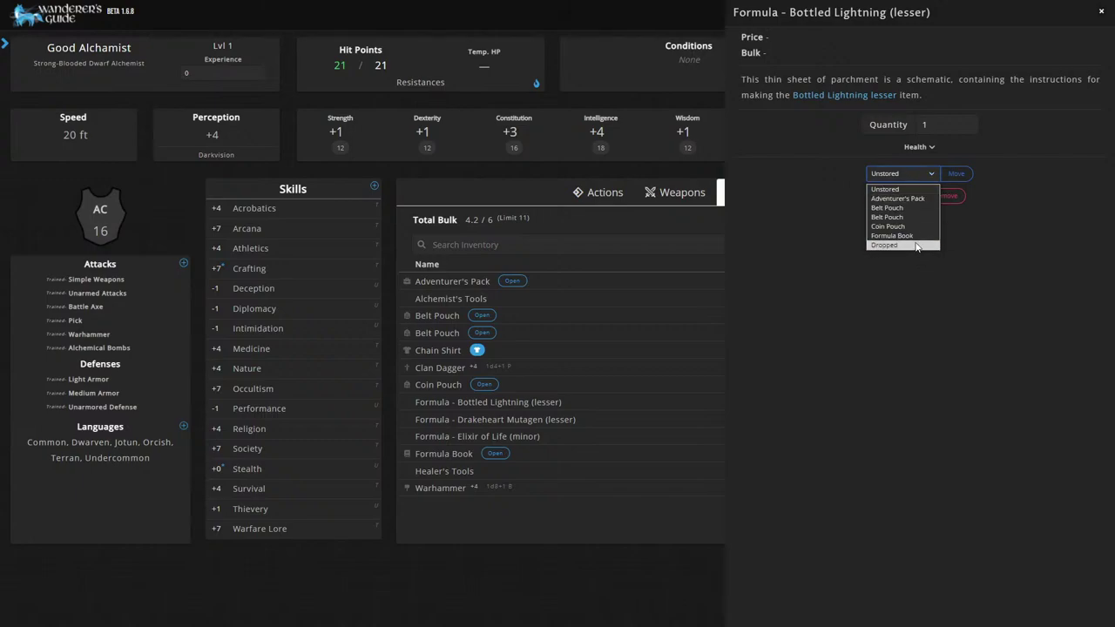
pyautogui.click(918, 238)
pyautogui.click(956, 174)
# - Move the Drakeheart Mutagen (lesser) and Elixir of Life (minor) formulas into the Formula Book
pyautogui.click(567, 403)
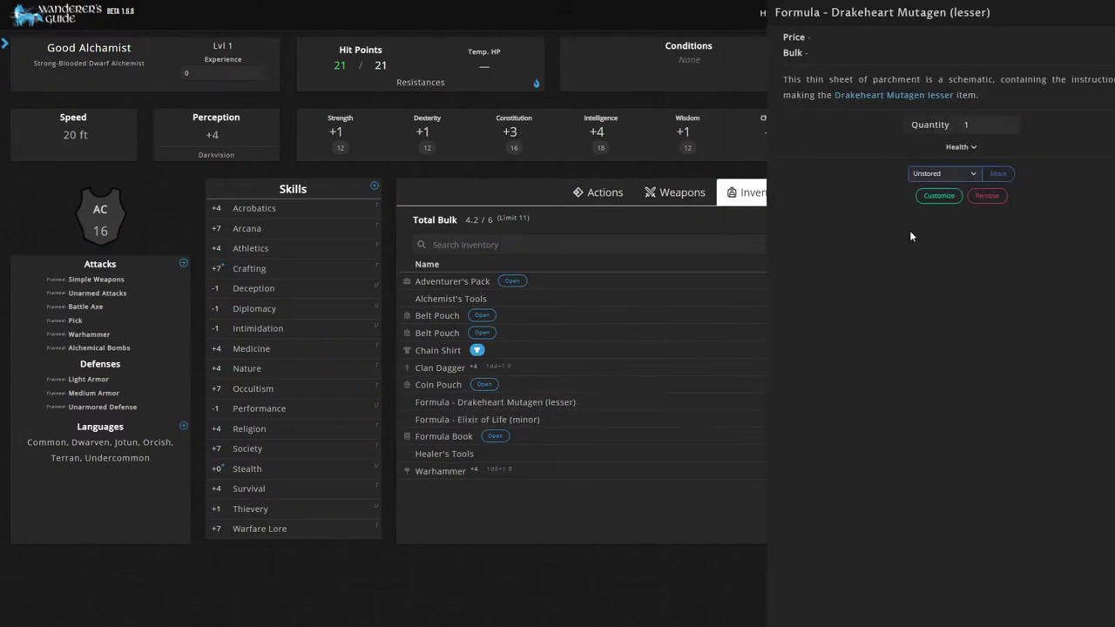
pyautogui.click(914, 177)
pyautogui.click(914, 237)
pyautogui.click(956, 173)
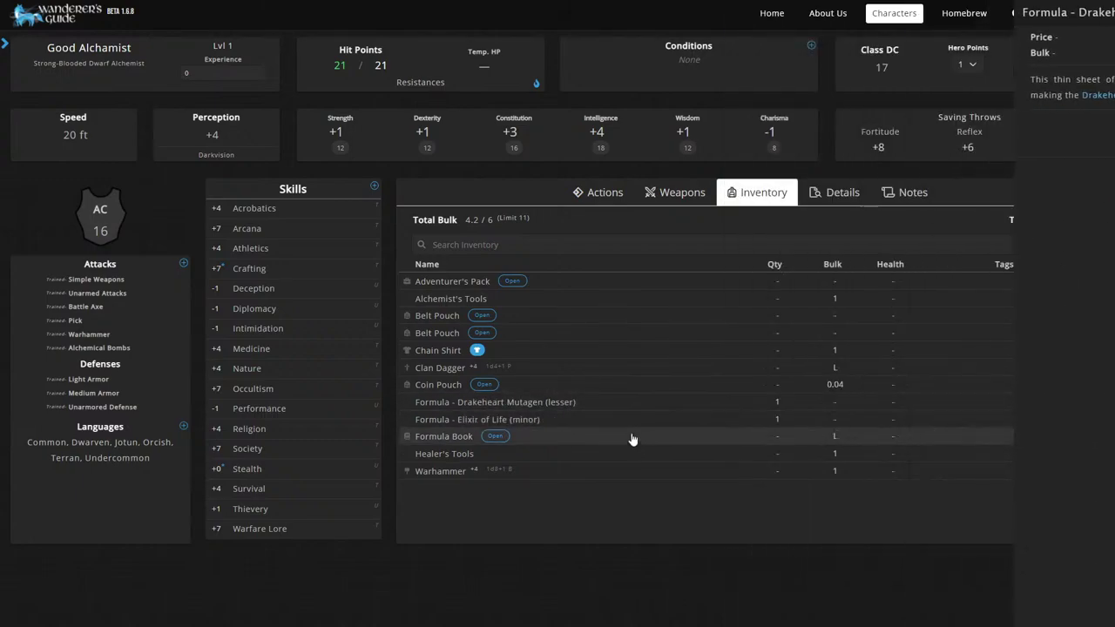
pyautogui.click(593, 407)
pyautogui.click(902, 173)
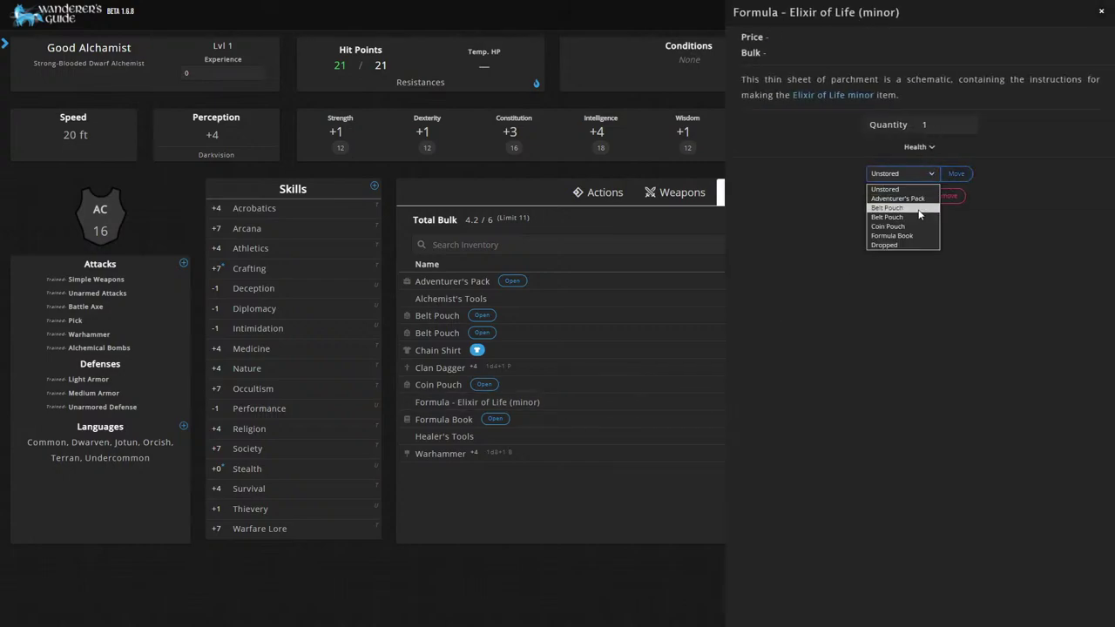
pyautogui.click(911, 238)
pyautogui.click(956, 174)
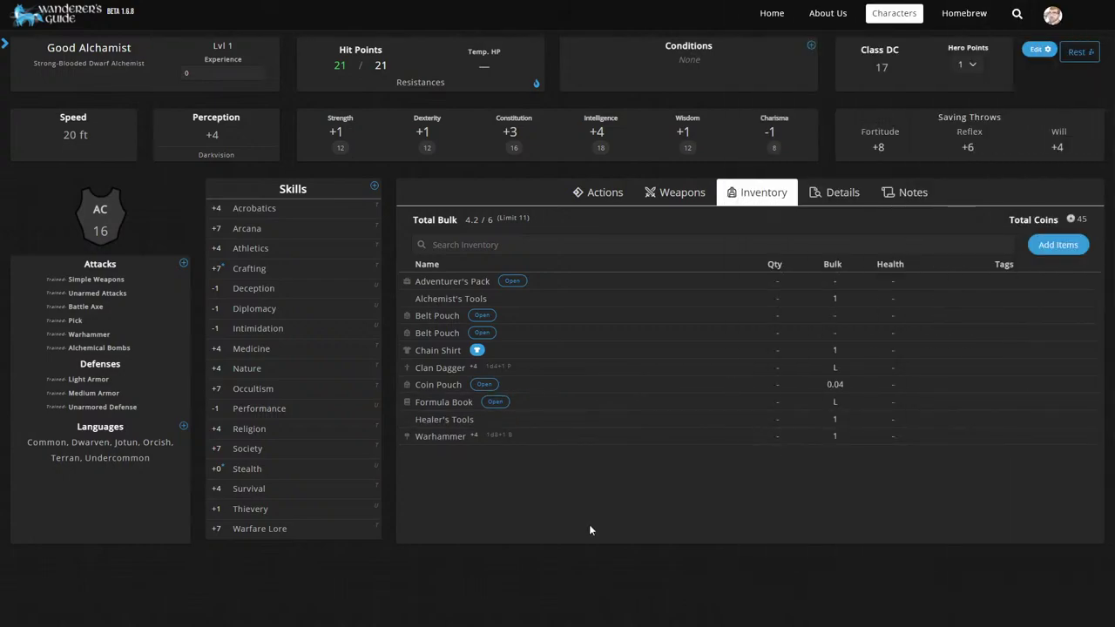
# - Expand the Formula Book in the inventory to check its stored formulas, and collapse it again
pyautogui.click(491, 404)
pyautogui.scroll(-1, 662, 478)
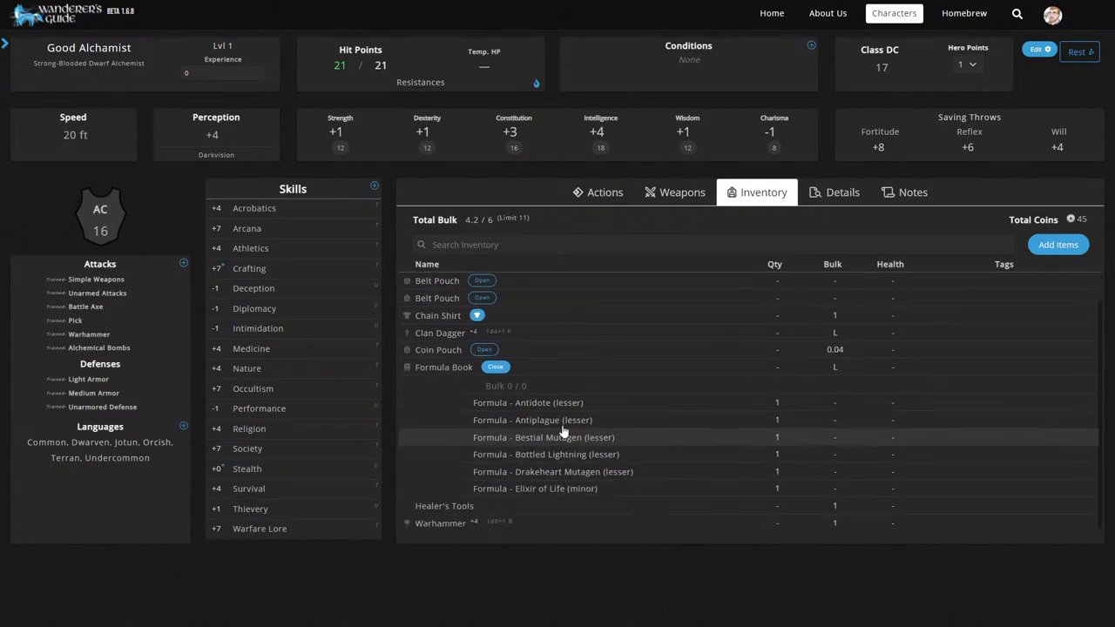
pyautogui.click(494, 367)
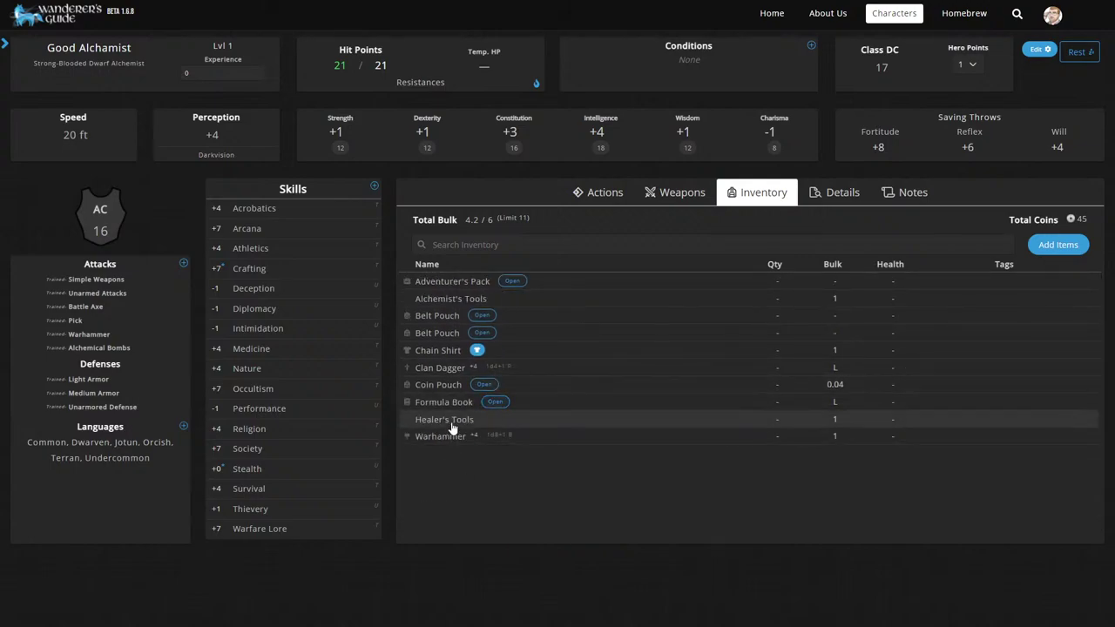